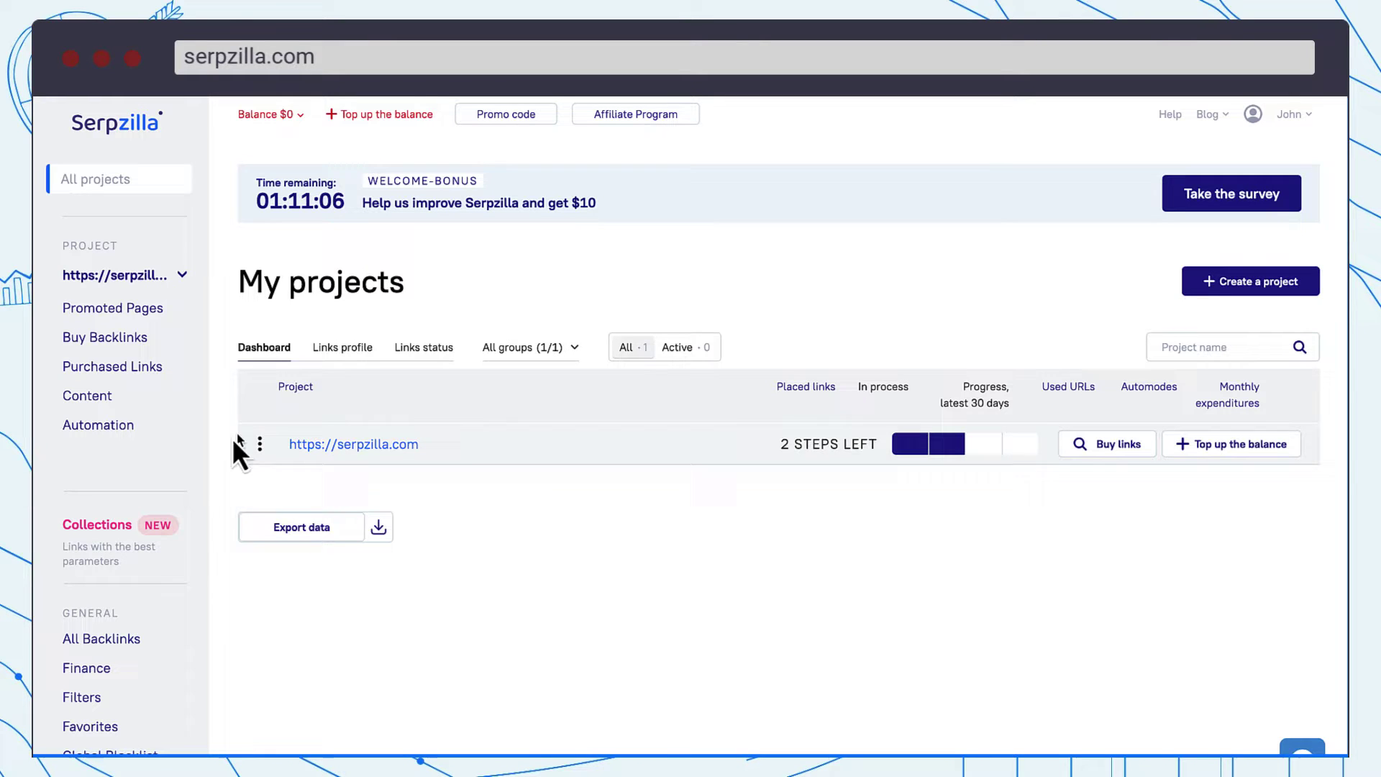
# Step: Open the three-dot action menu on the serpzilla.com project row
pyautogui.click(261, 445)
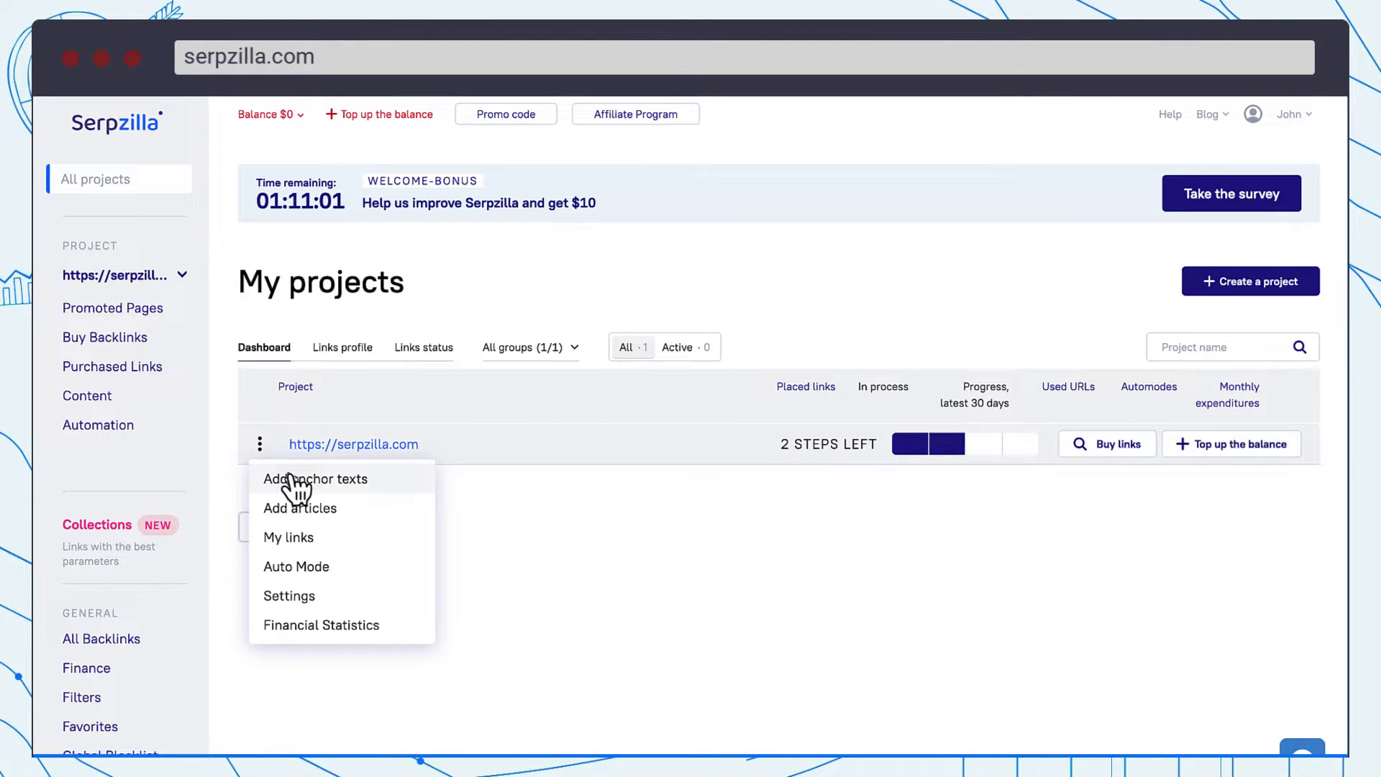
# Step: Start adding anchor texts and add a second promoted page with the new URL /blog
pyautogui.click(290, 479)
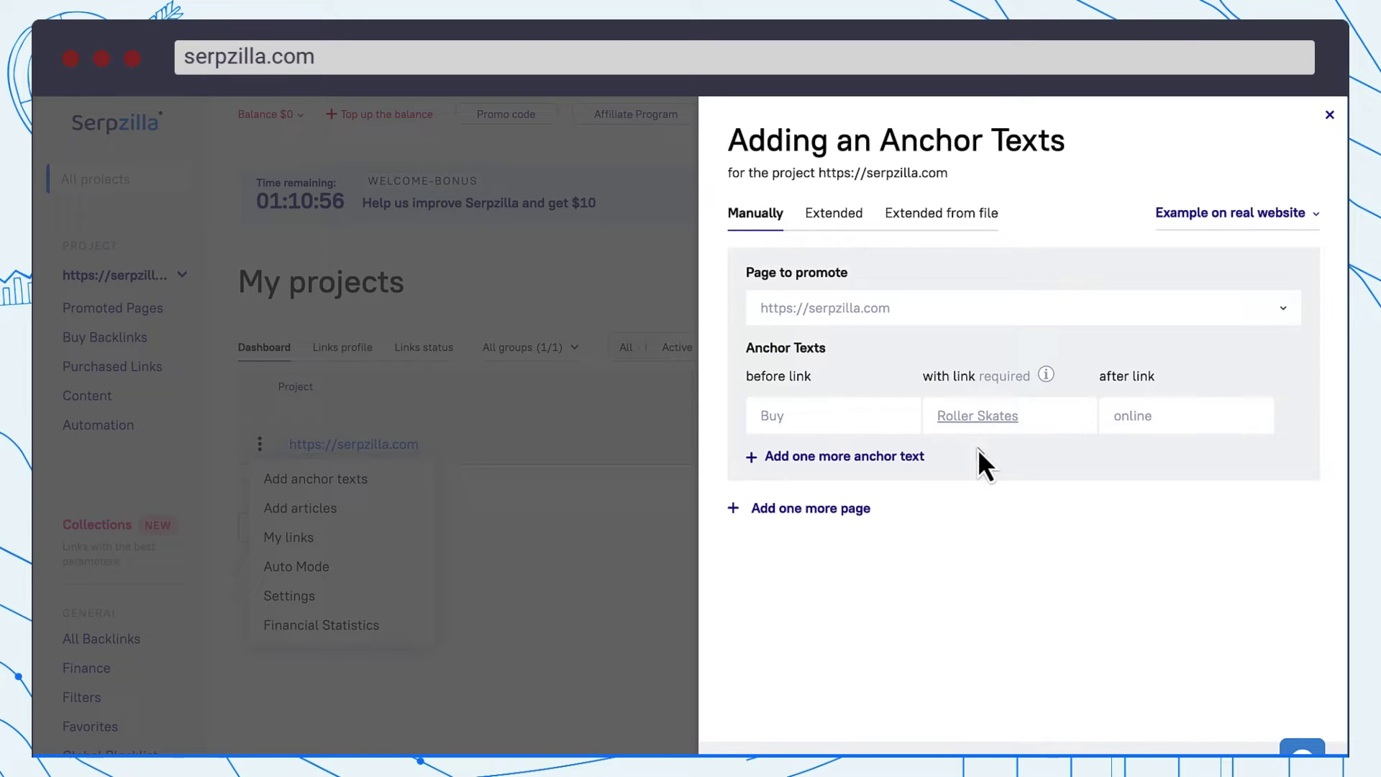
pyautogui.click(817, 508)
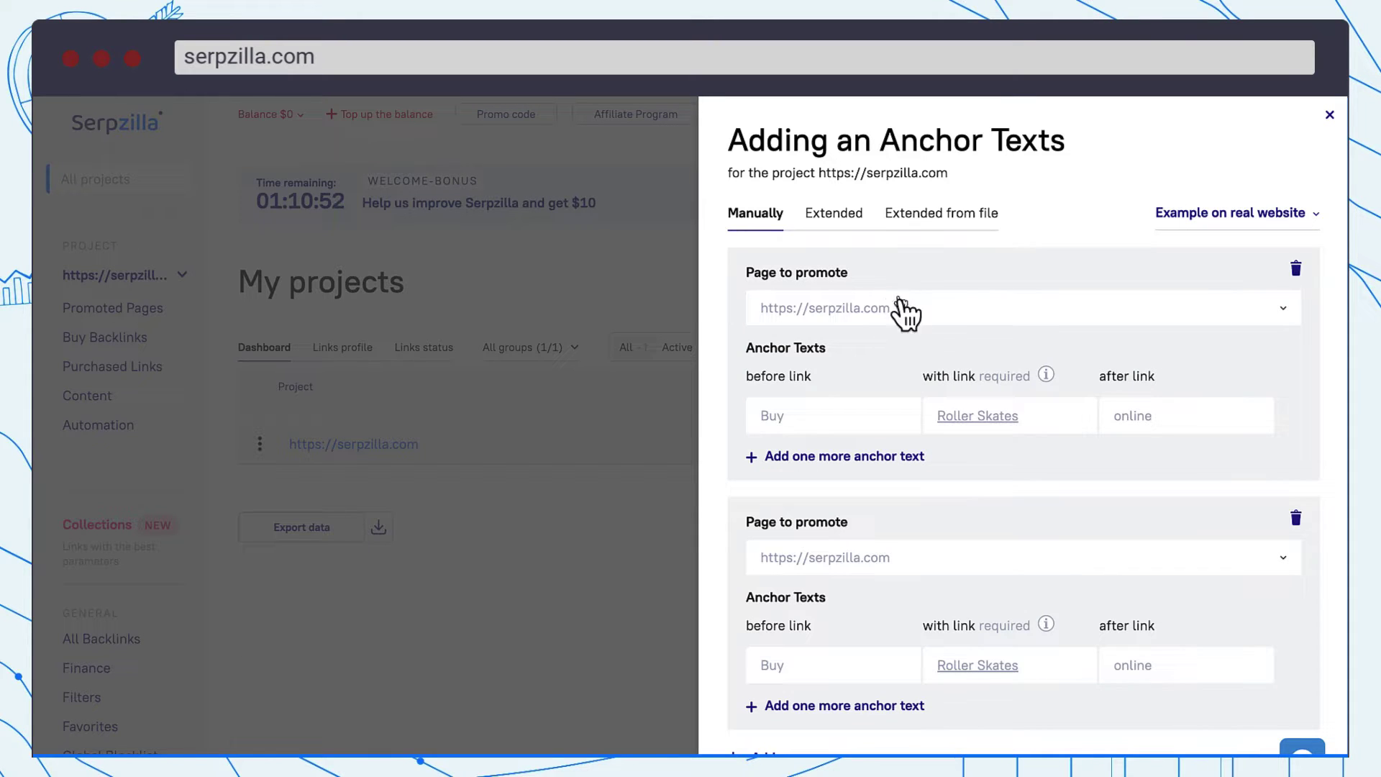
pyautogui.click(899, 557)
pyautogui.click(822, 642)
pyautogui.write('https://serpzilla.c')
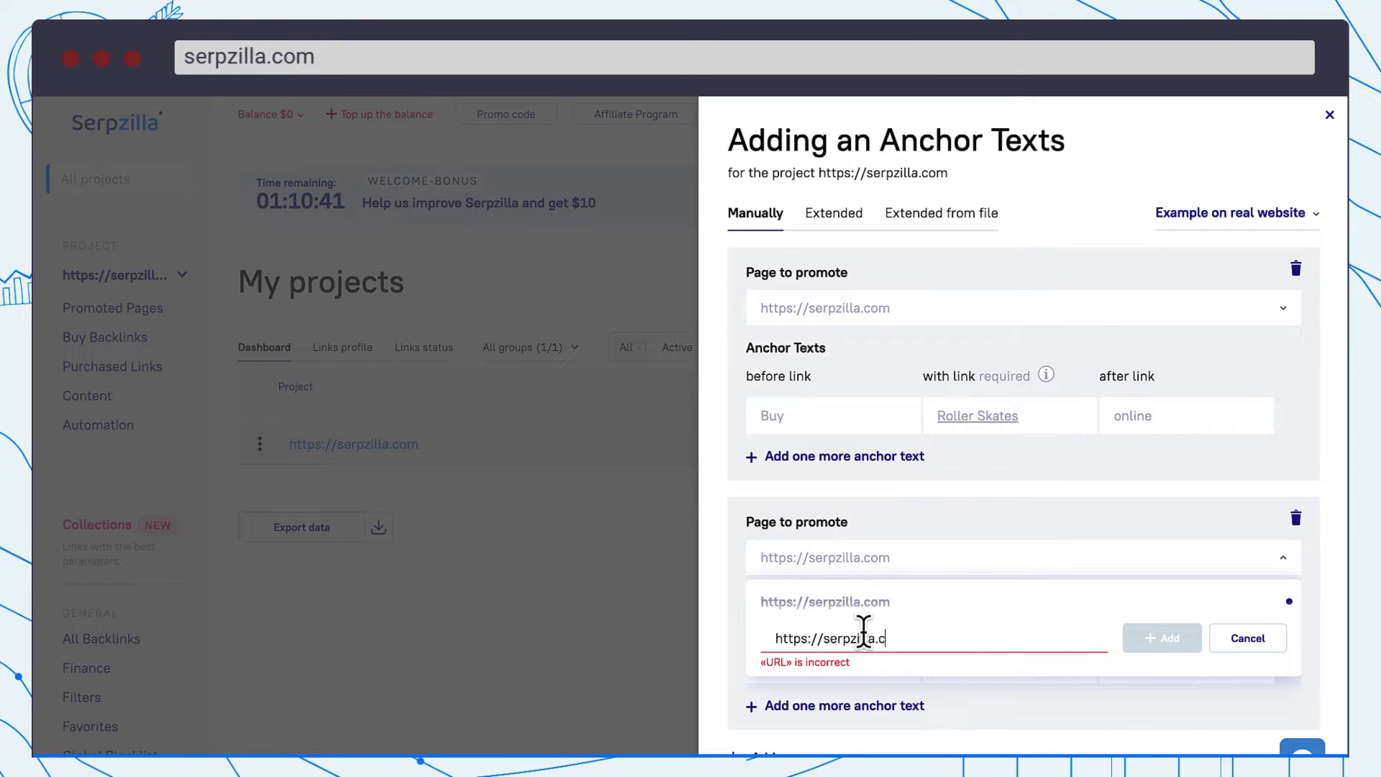
pyautogui.write('om/blog')
pyautogui.click(1139, 638)
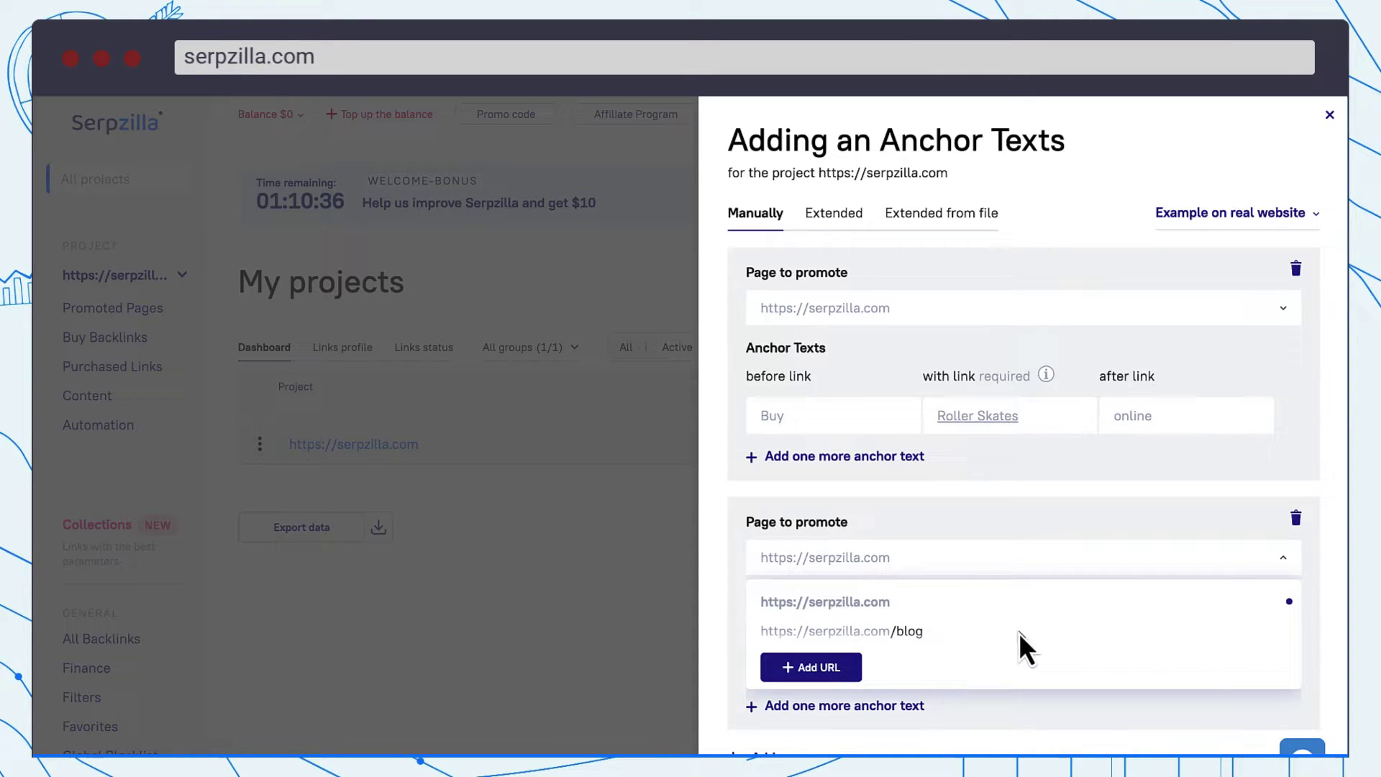
pyautogui.click(901, 630)
pyautogui.write('example')
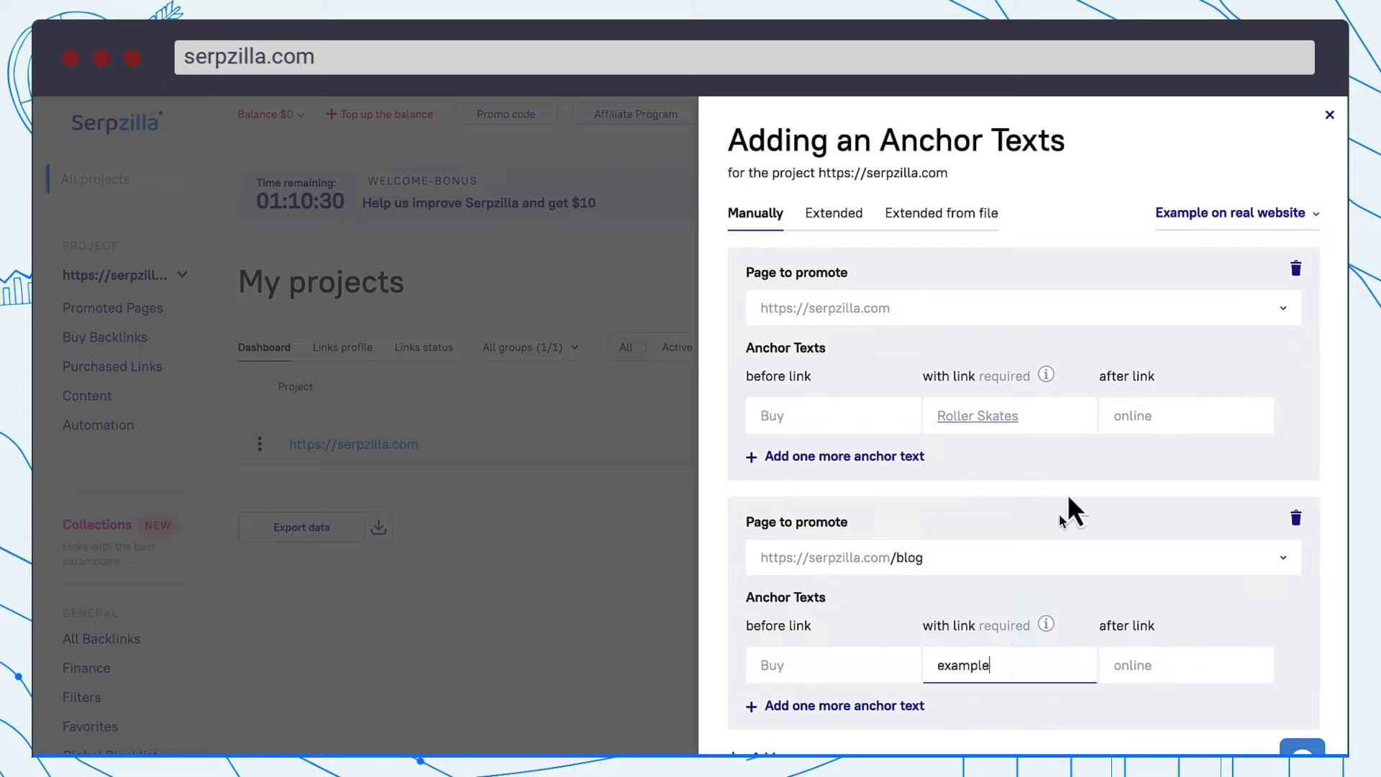
# Step: Fill the homepage anchor text, add another anchor text row for /blog, and save
pyautogui.click(1051, 425)
pyautogui.write('example')
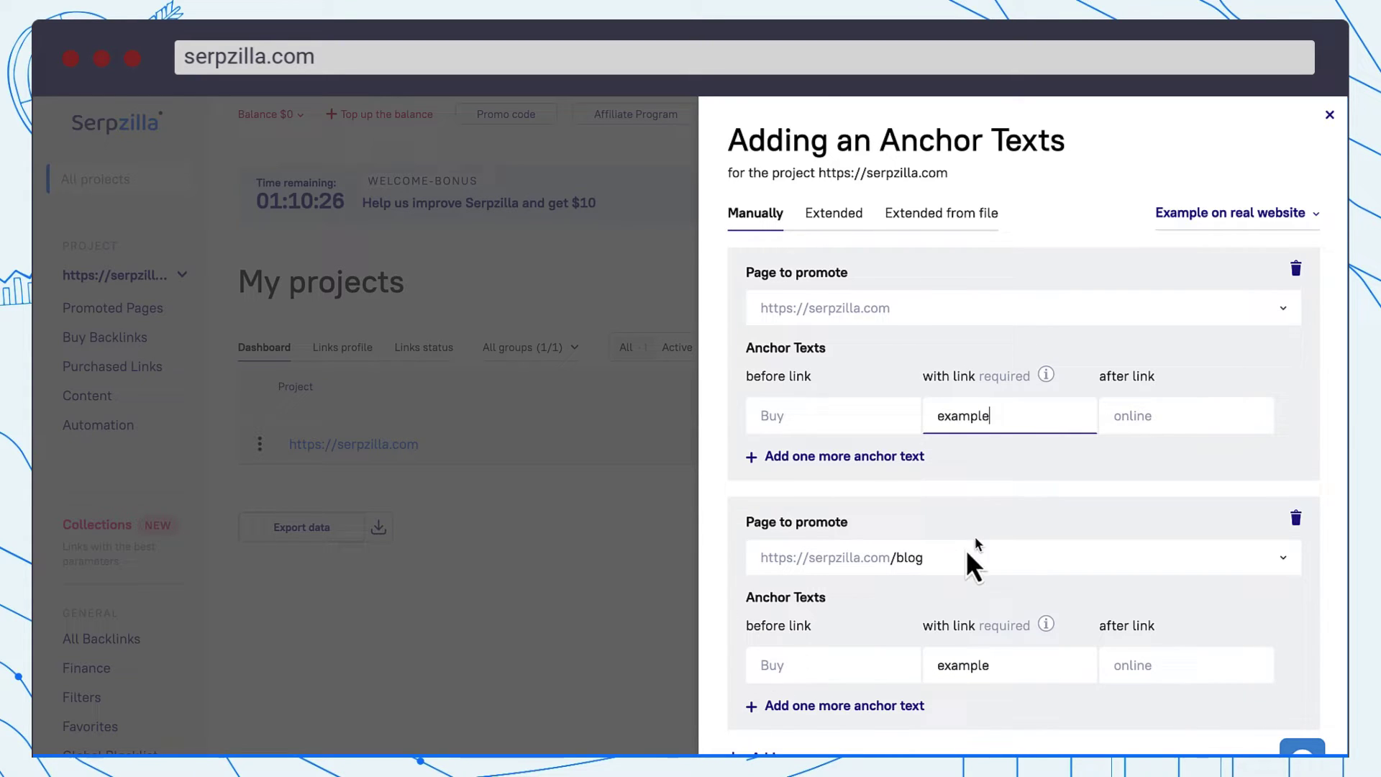
pyautogui.scroll(-1, 845, 661)
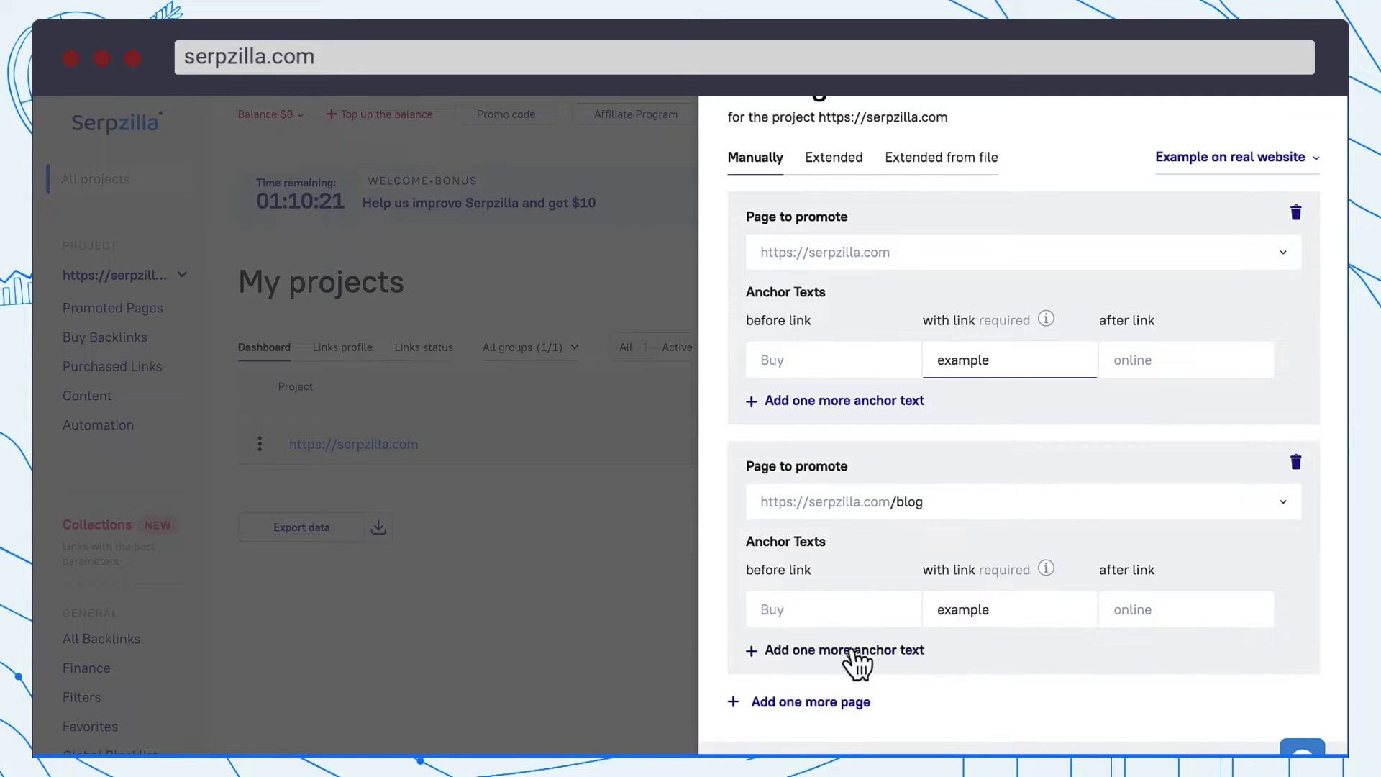
pyautogui.click(858, 651)
pyautogui.write('example2')
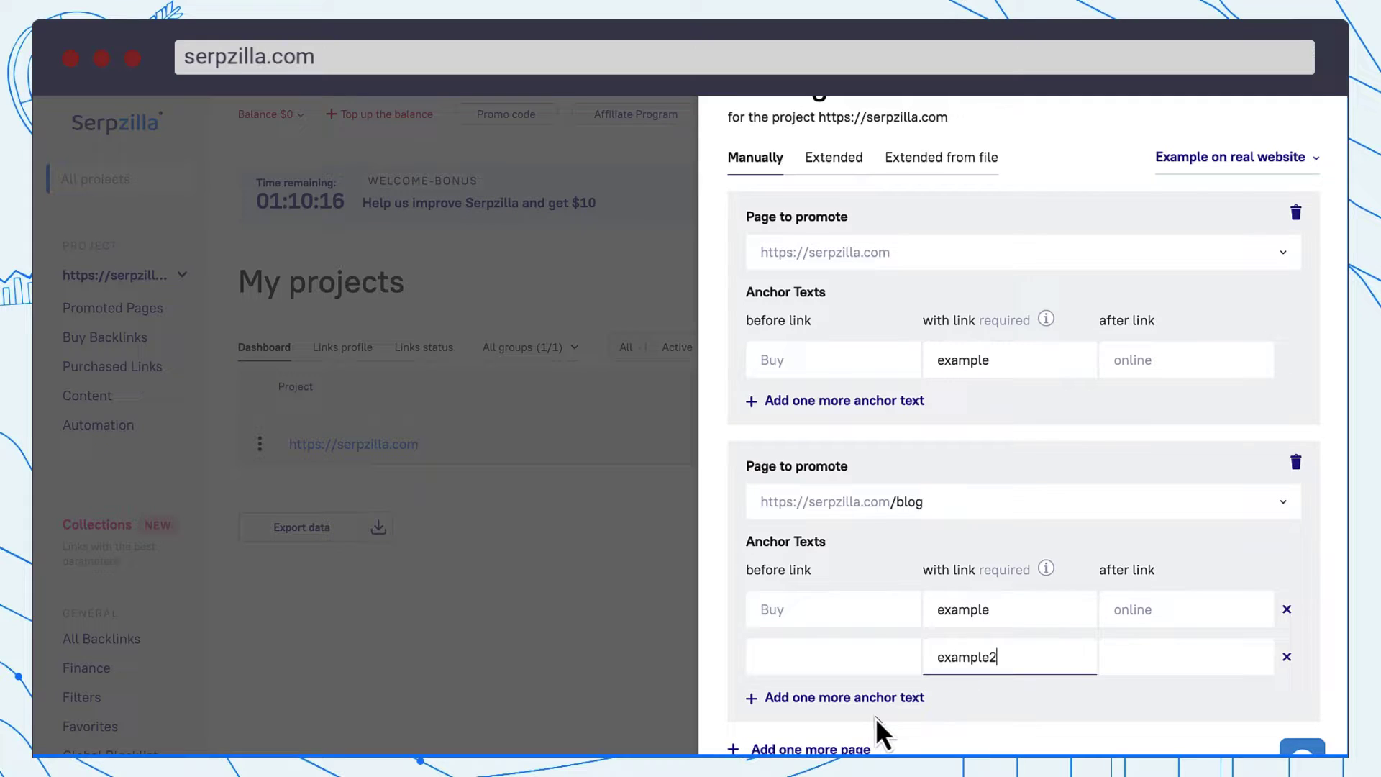
pyautogui.scroll(-1, 879, 734)
pyautogui.click(879, 734)
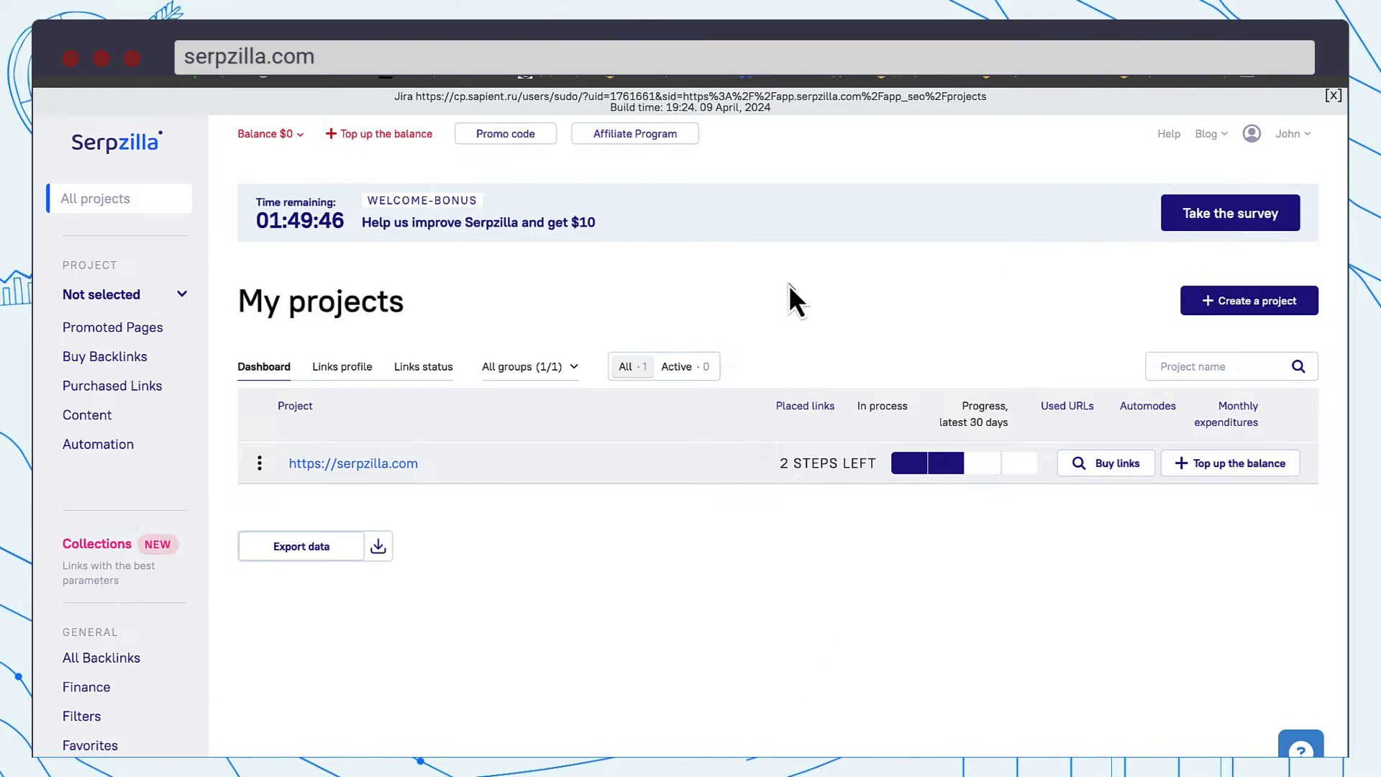
# Step: View the Bank card, Bank card (EU), PayPal and Crypto top-up methods, then enter 400 USD via PayPal
pyautogui.click(425, 144)
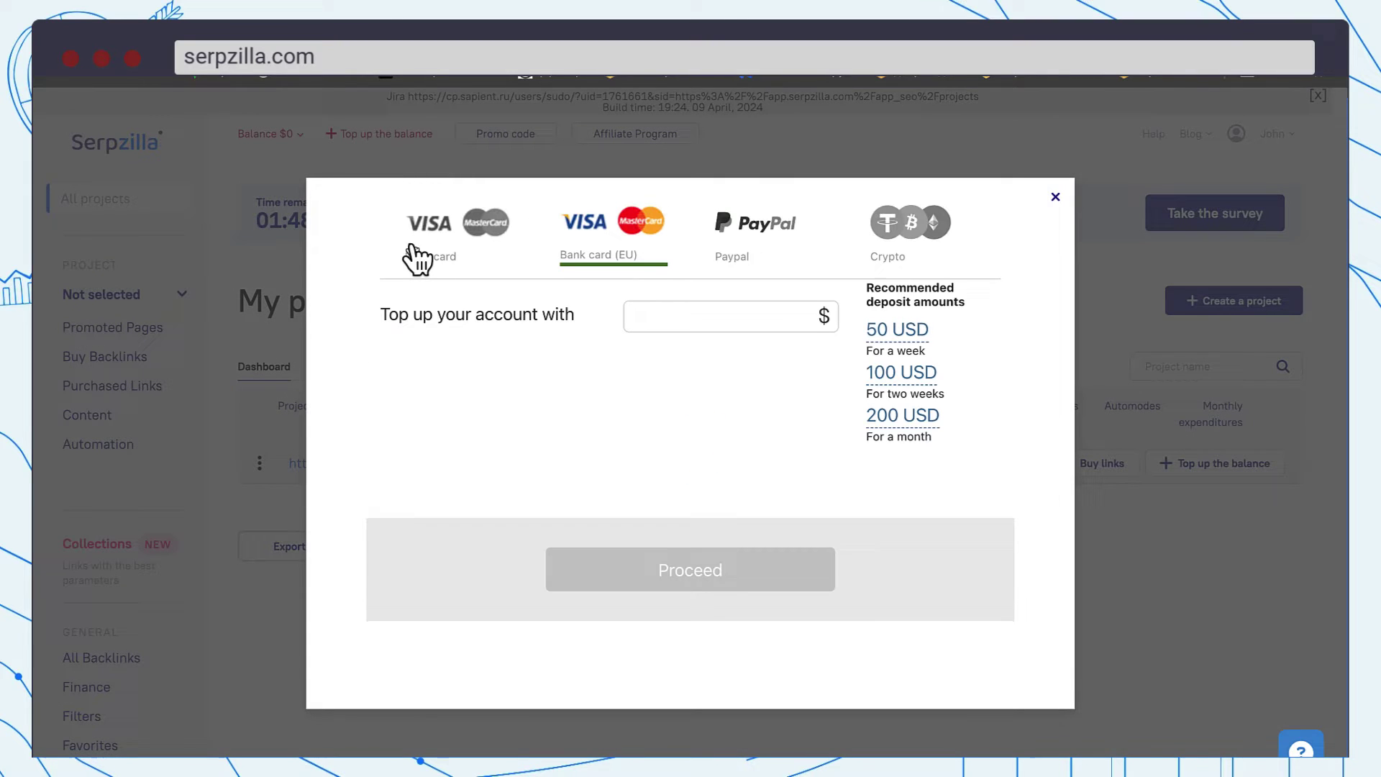
pyautogui.click(417, 259)
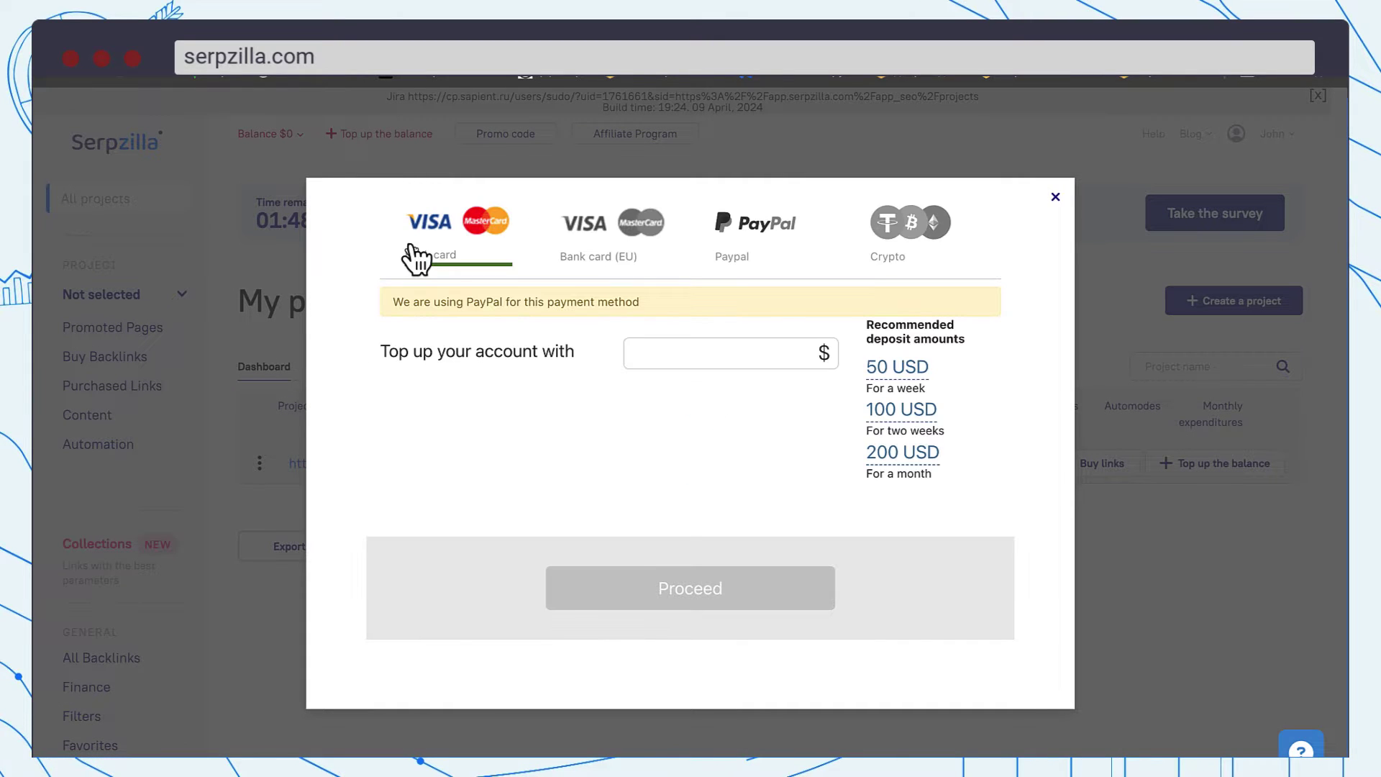
pyautogui.click(631, 255)
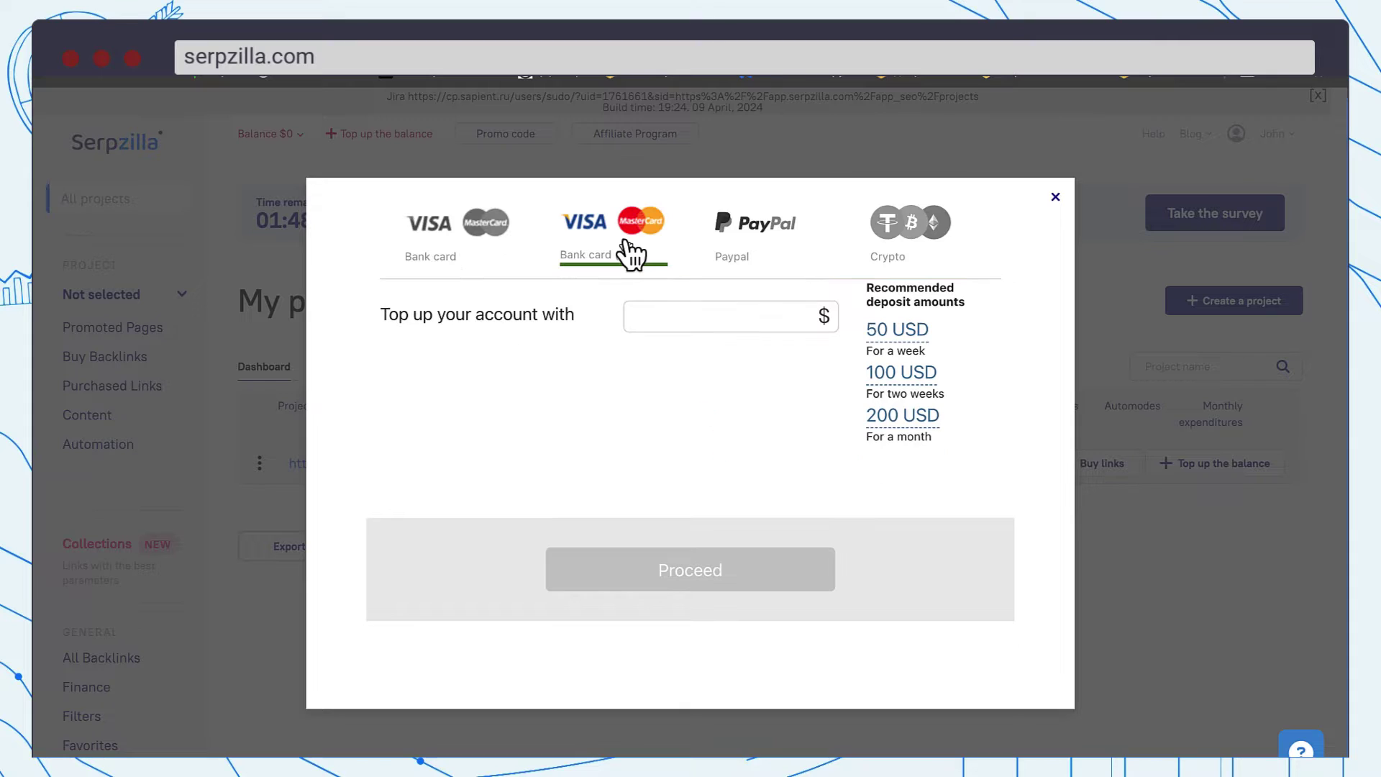
pyautogui.click(777, 267)
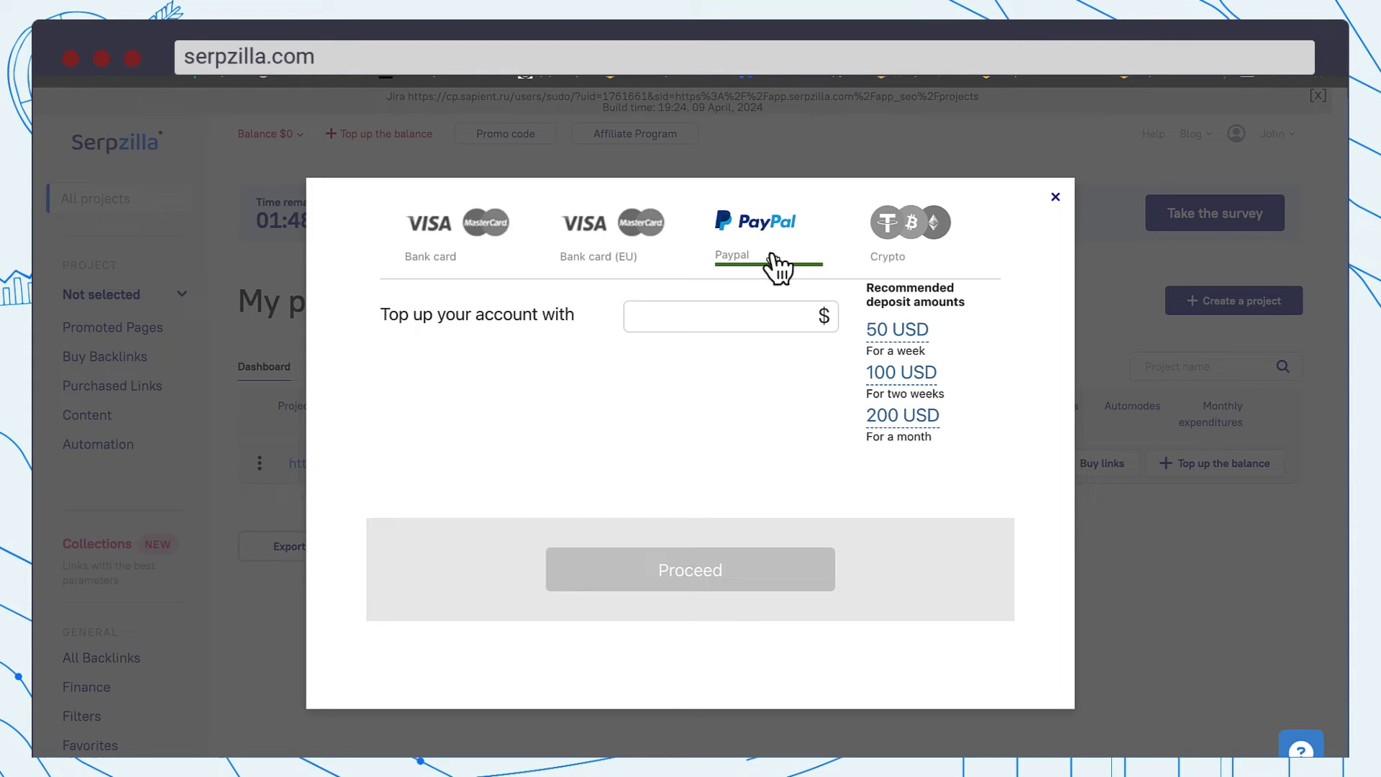
pyautogui.click(918, 255)
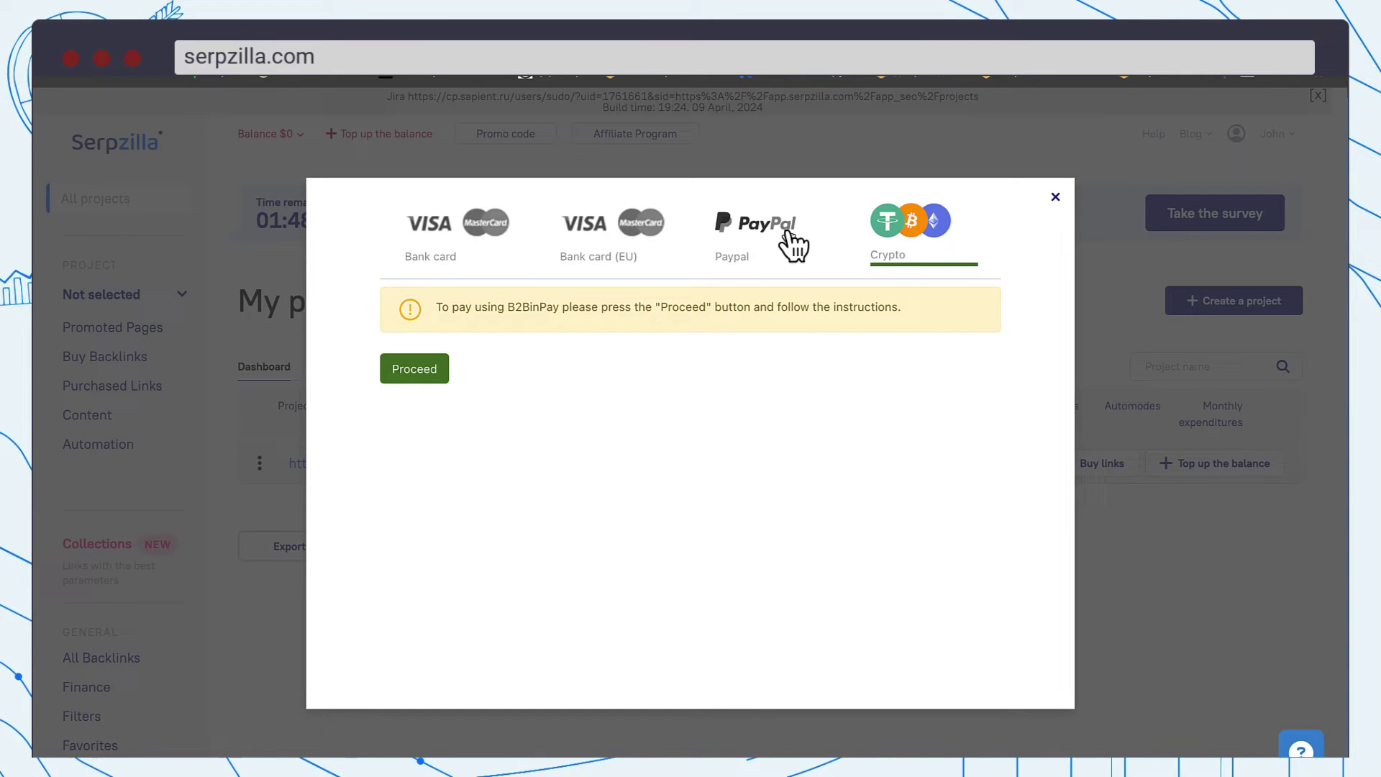
pyautogui.click(787, 233)
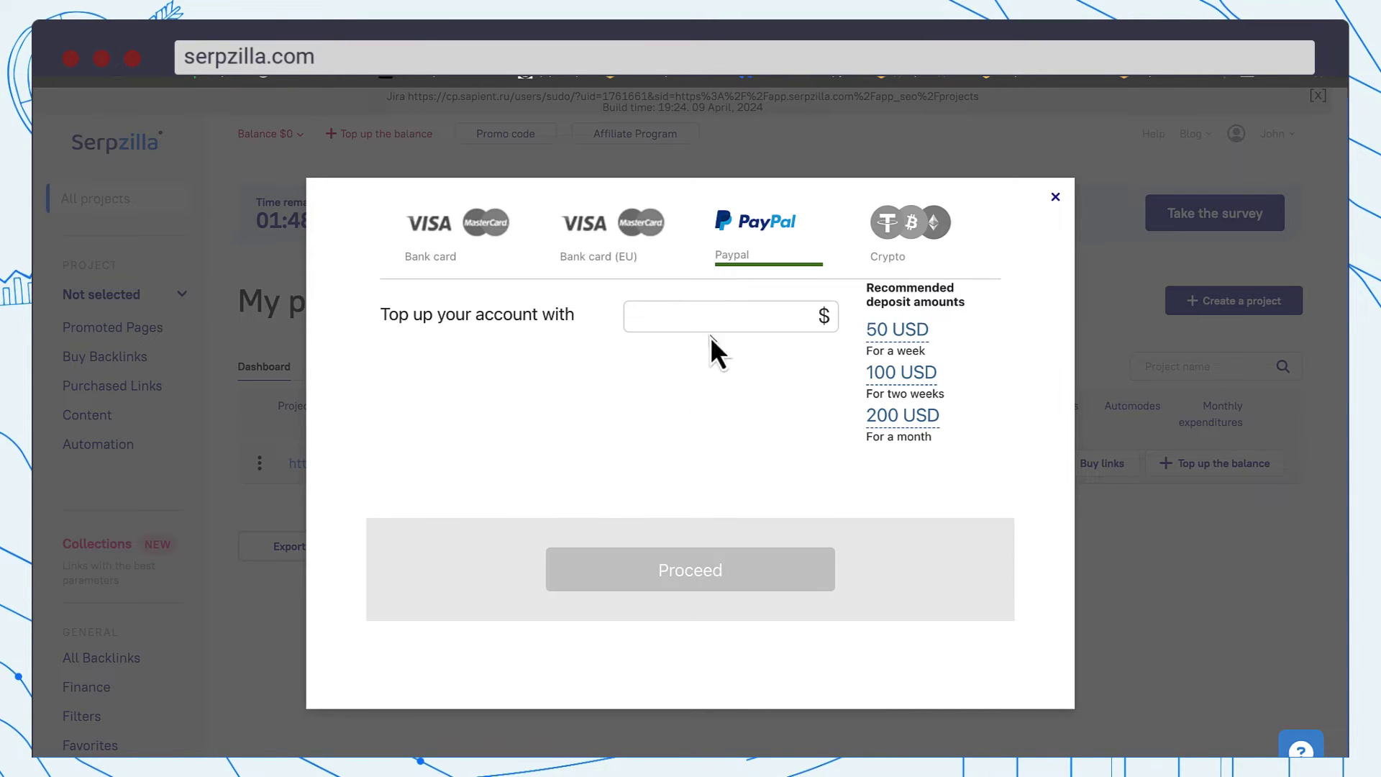
pyautogui.click(716, 320)
pyautogui.write('400')
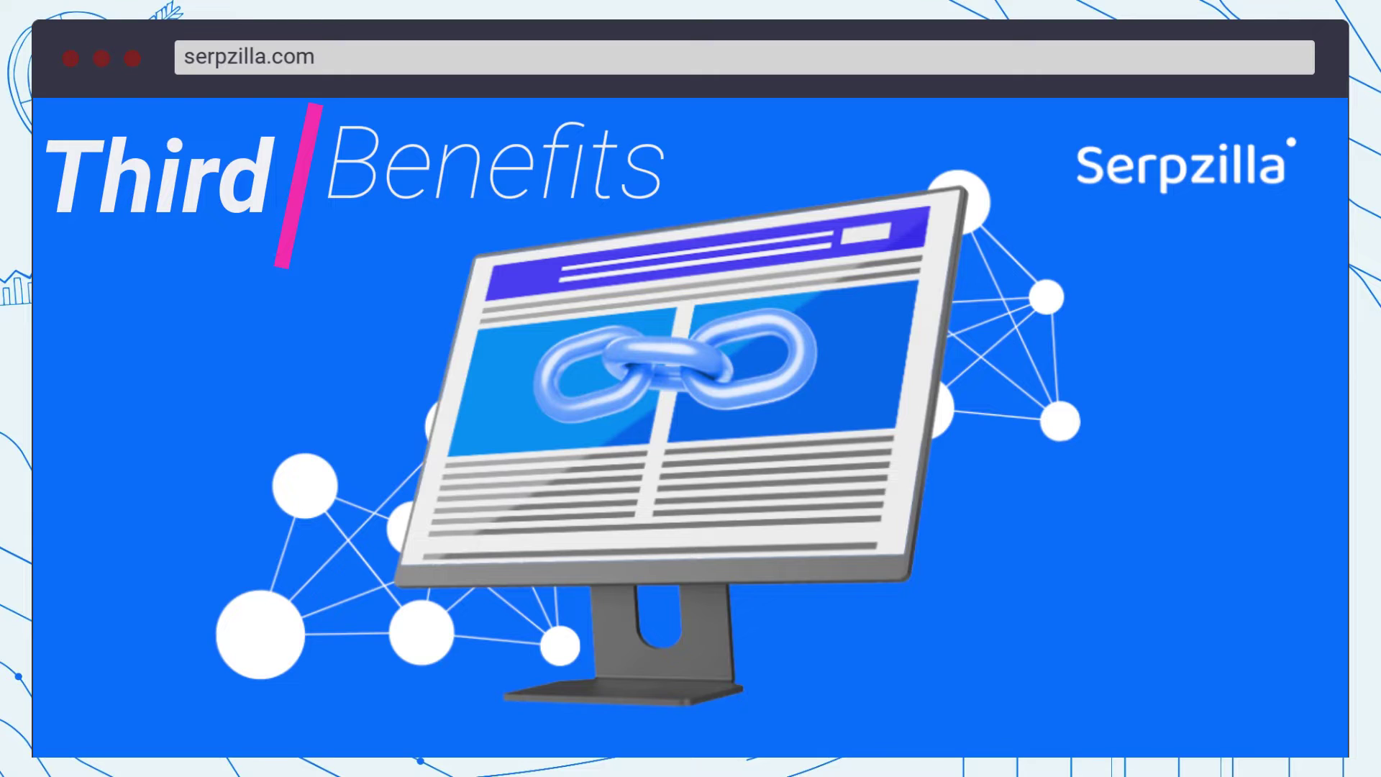
pyautogui.scroll(-5, 930, 530)
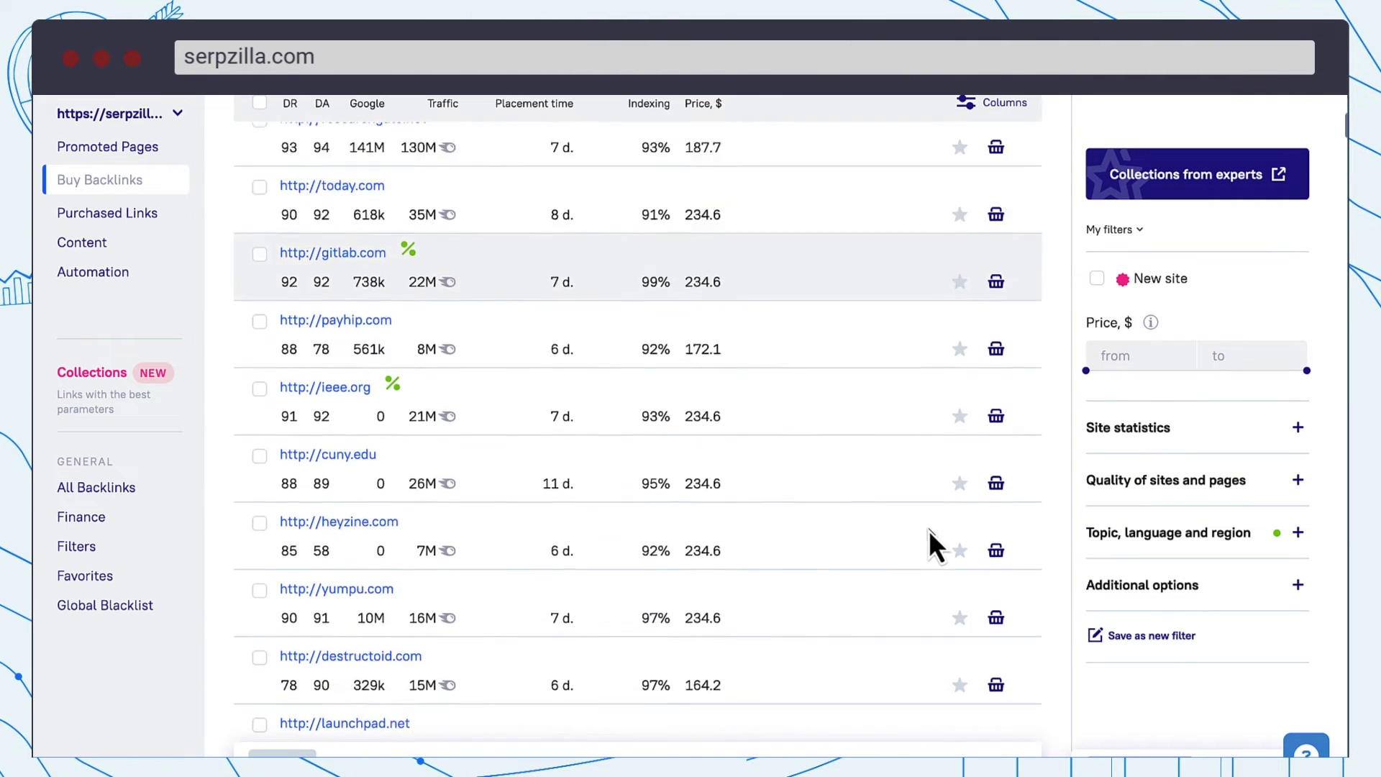
pyautogui.scroll(-5, 929, 531)
pyautogui.scroll(-5, 928, 530)
pyautogui.scroll(-5, 929, 530)
pyautogui.scroll(-5, 928, 530)
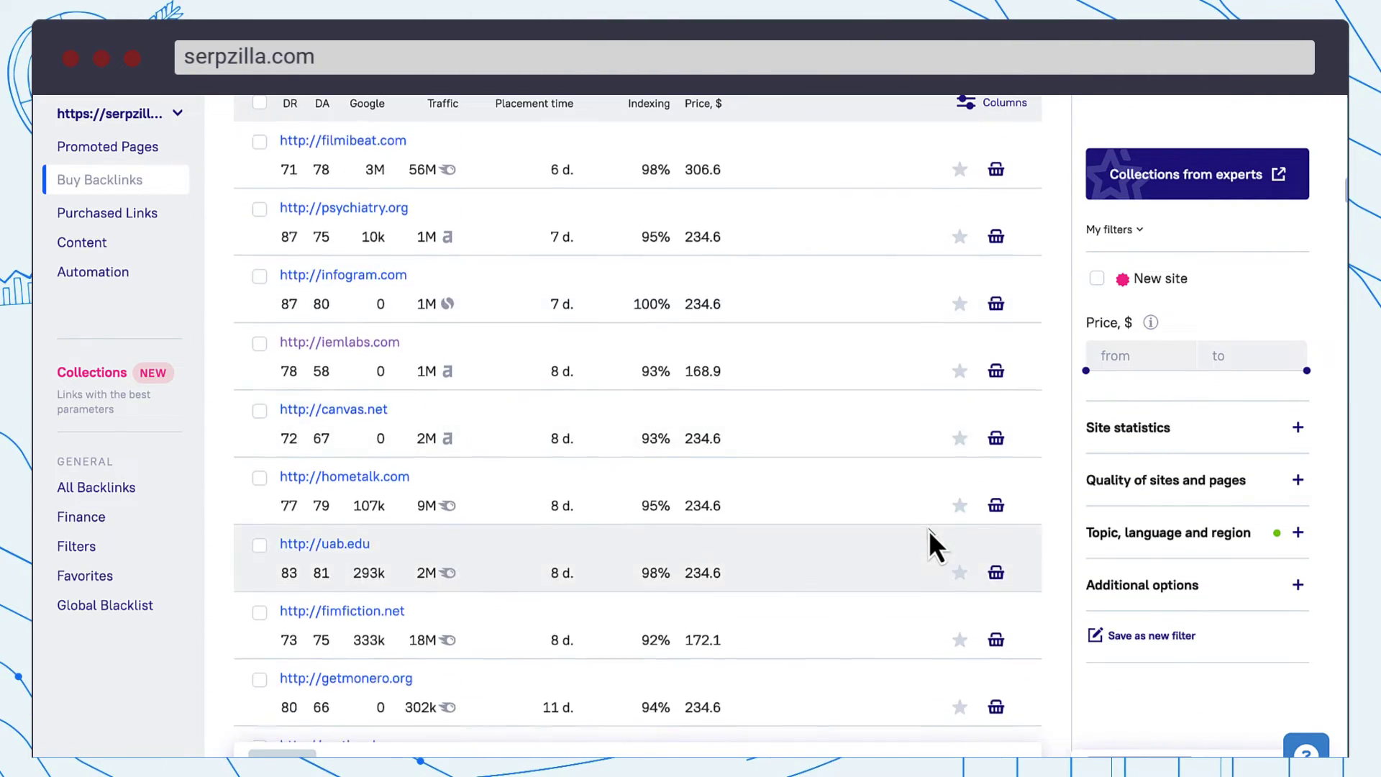
pyautogui.scroll(-5, 930, 531)
pyautogui.scroll(-5, 931, 543)
pyautogui.scroll(-5, 931, 542)
pyautogui.scroll(-5, 930, 543)
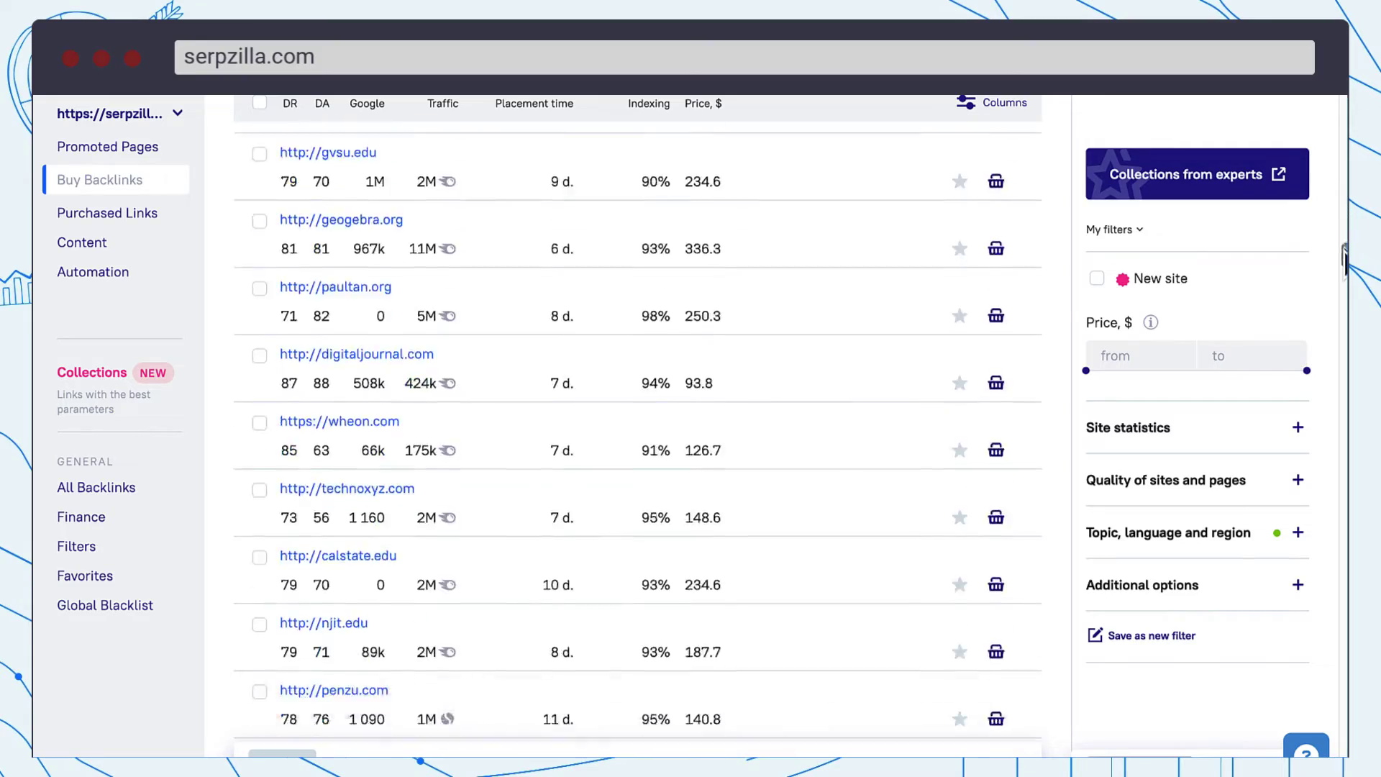
pyautogui.scroll(-5, 931, 543)
pyautogui.scroll(-5, 931, 542)
pyautogui.scroll(-5, 931, 543)
pyautogui.scroll(-5, 931, 543)
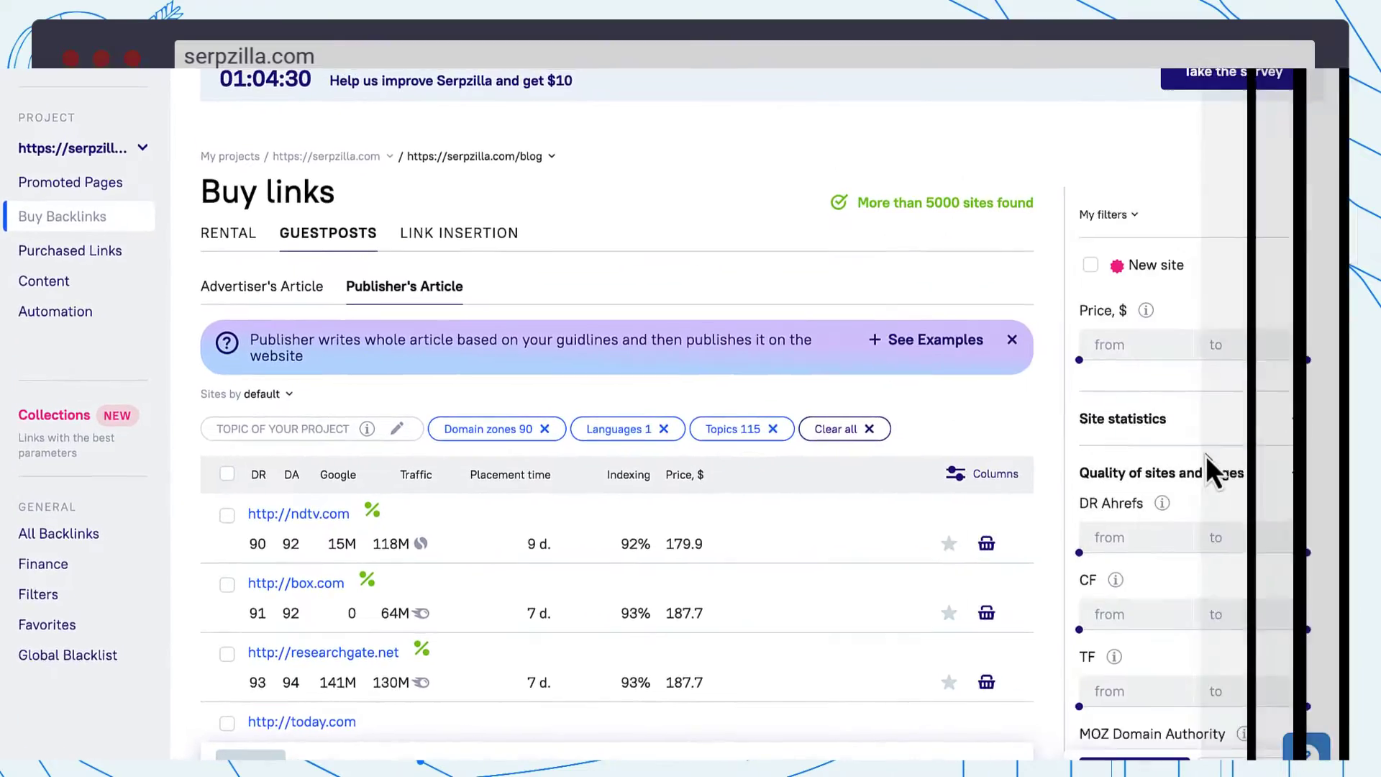
pyautogui.scroll(-2, 1192, 418)
pyautogui.scroll(-2, 1175, 379)
pyautogui.scroll(-3, 1166, 345)
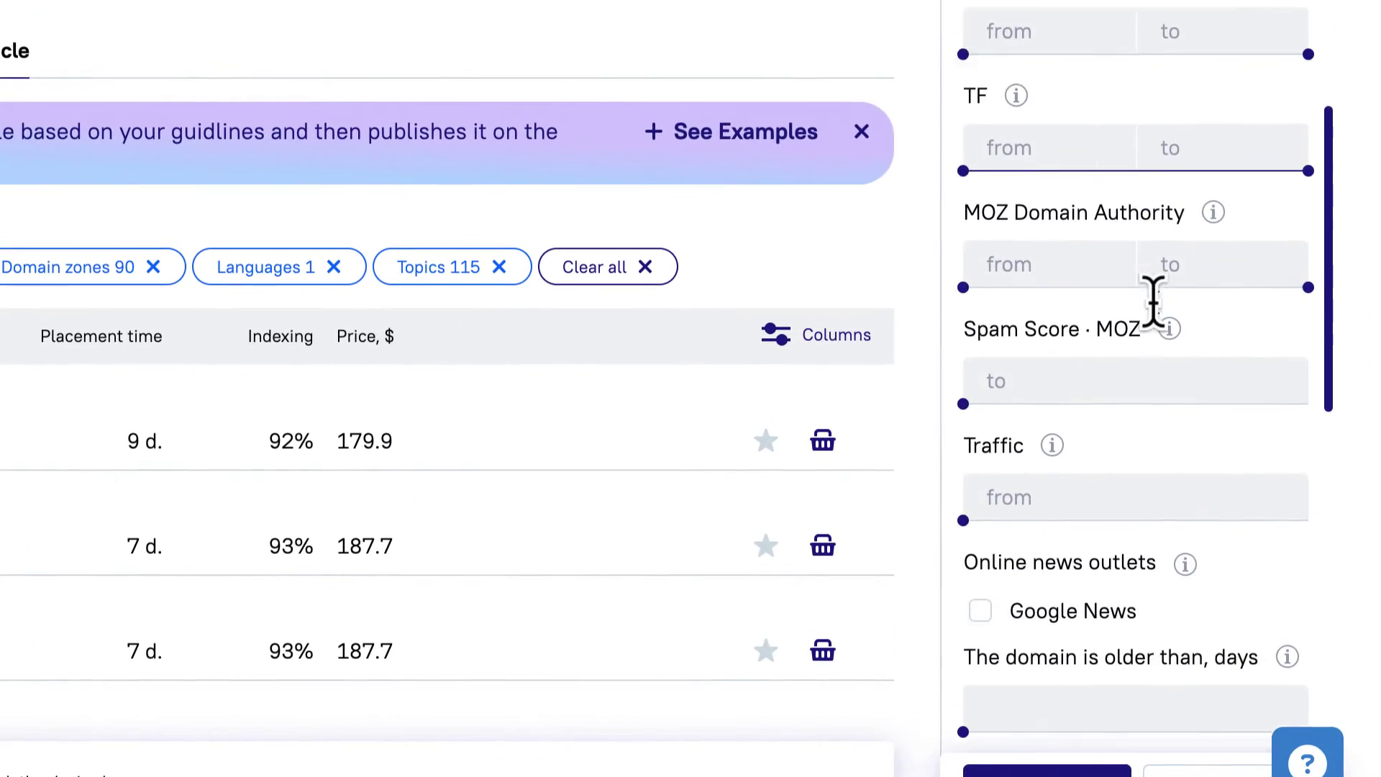
pyautogui.scroll(-1, 1160, 313)
pyautogui.scroll(-2, 1165, 324)
pyautogui.scroll(-2, 1144, 378)
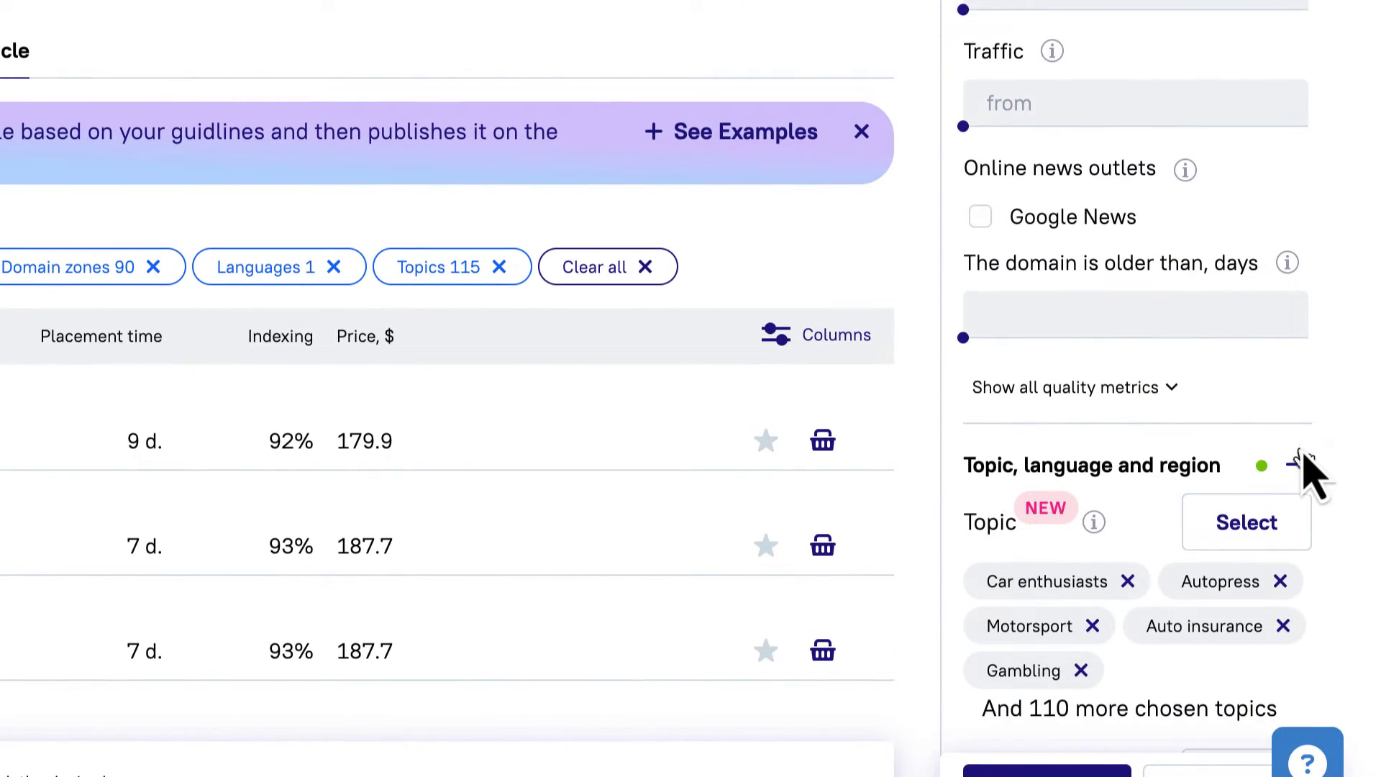
pyautogui.scroll(-1, 1309, 469)
pyautogui.scroll(-2, 1308, 464)
pyautogui.scroll(-3, 1308, 464)
pyautogui.scroll(-2, 1310, 466)
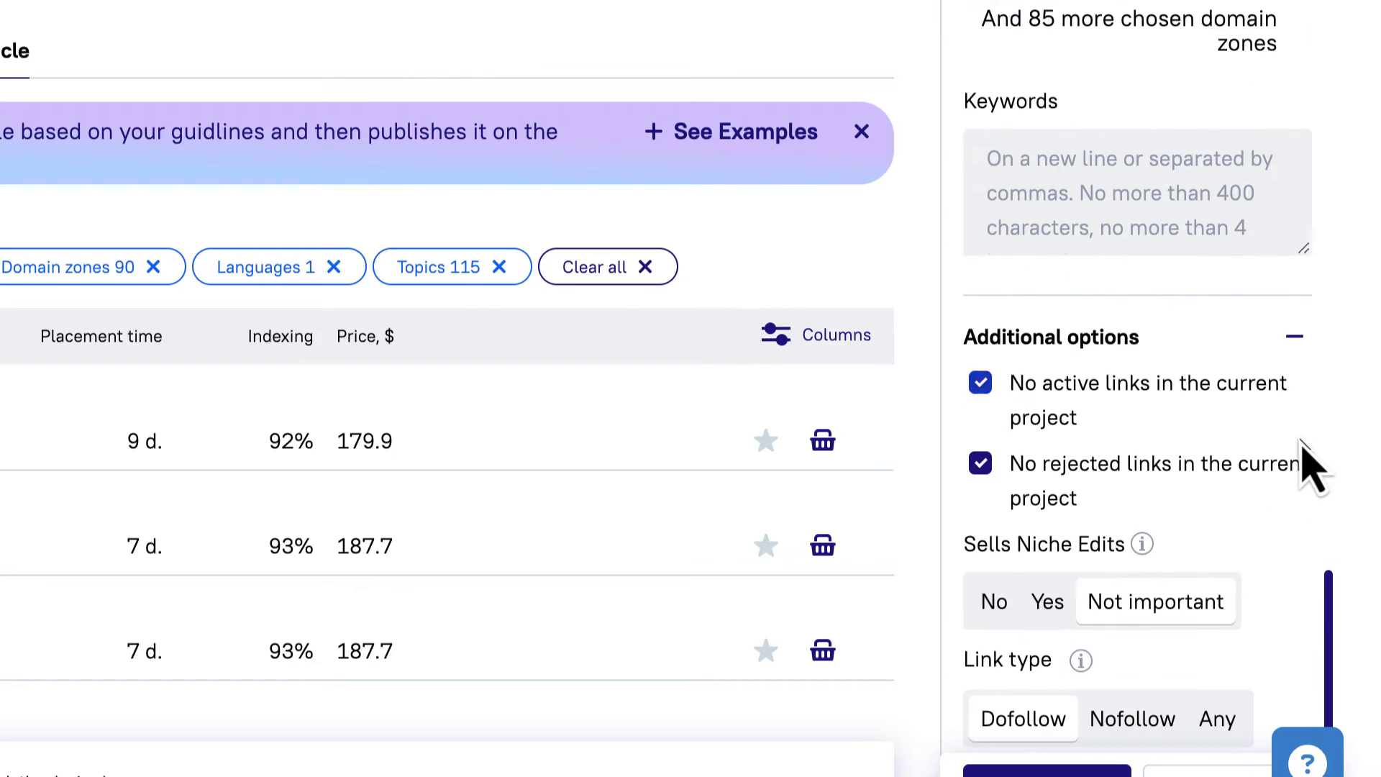
pyautogui.scroll(-2, 1308, 467)
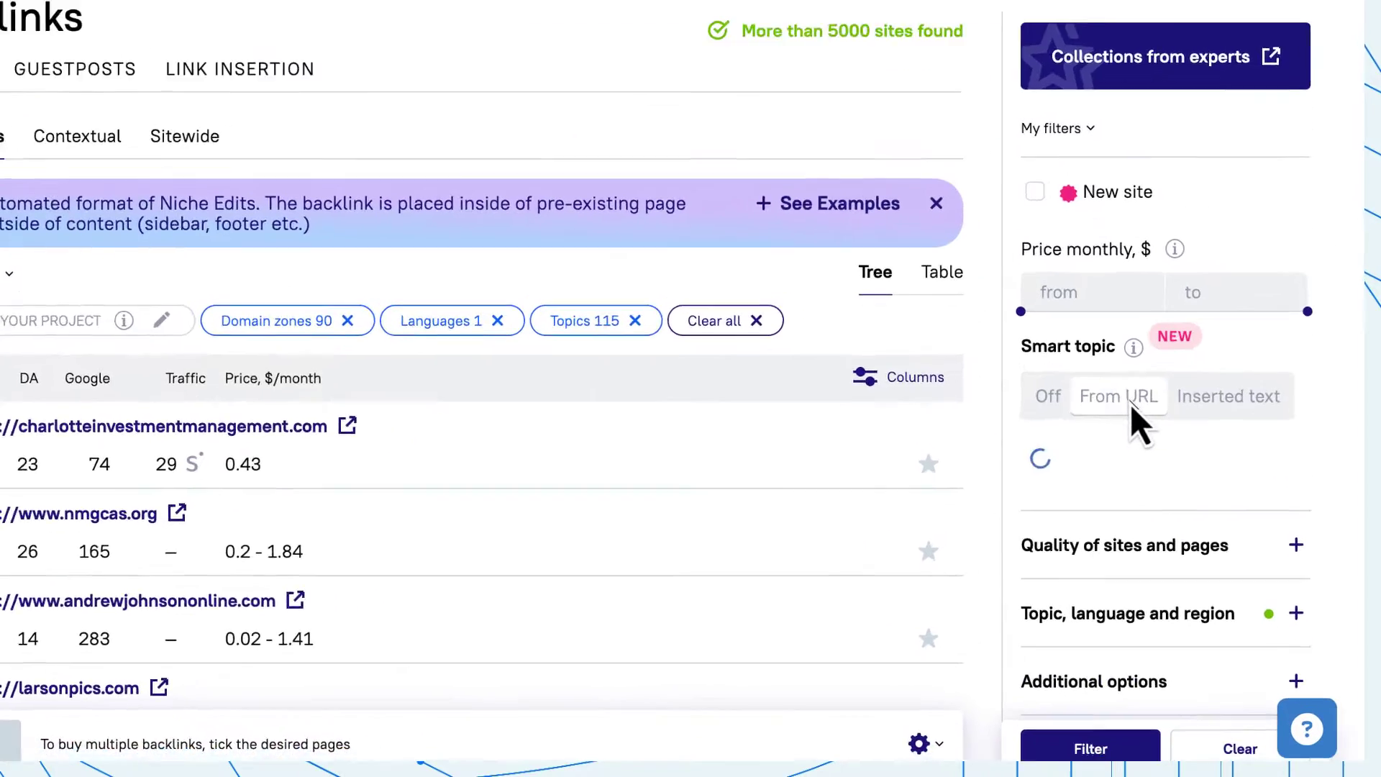
# Step: Filter Niche Edits by a smart topic built from the /blog page text, leaving 226 sites
pyautogui.click(1162, 502)
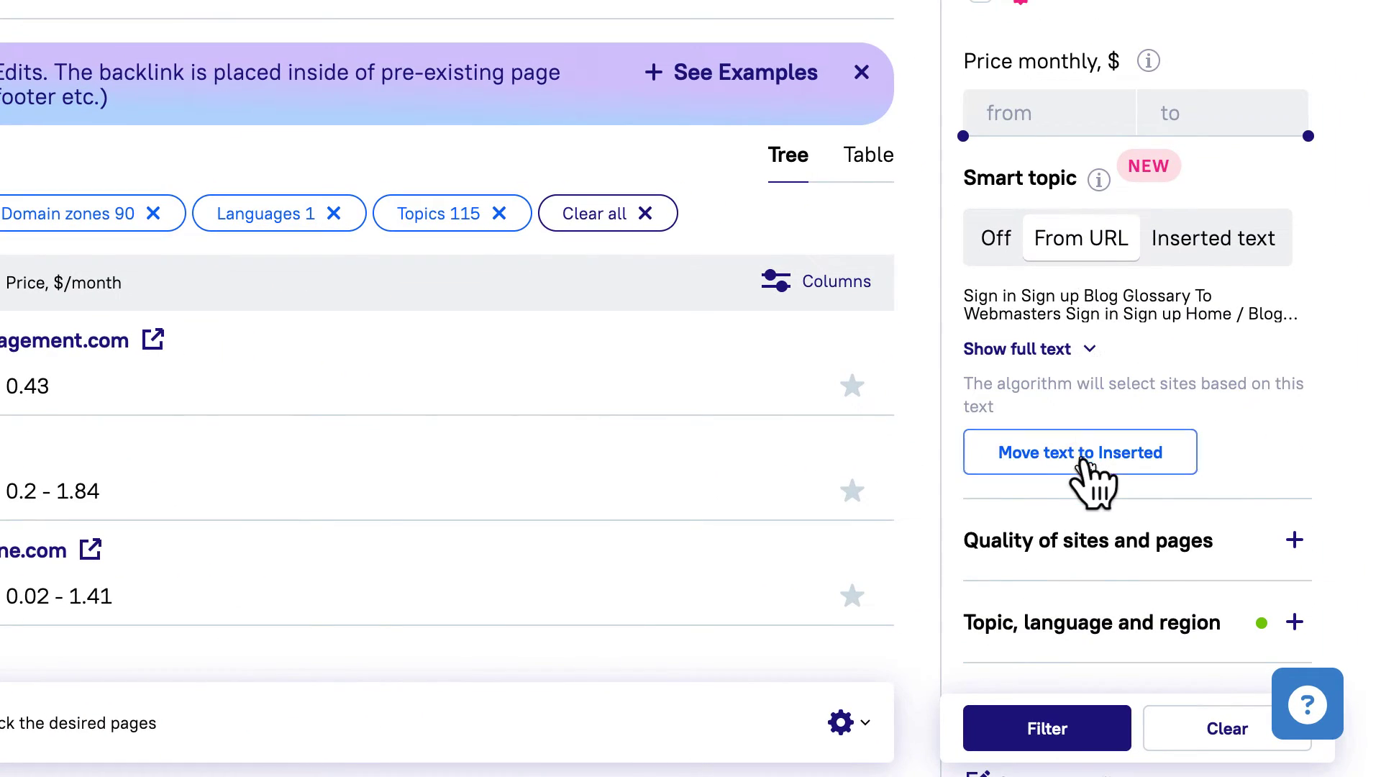
pyautogui.click(1085, 458)
pyautogui.scroll(-3, 1172, 432)
pyautogui.click(1047, 729)
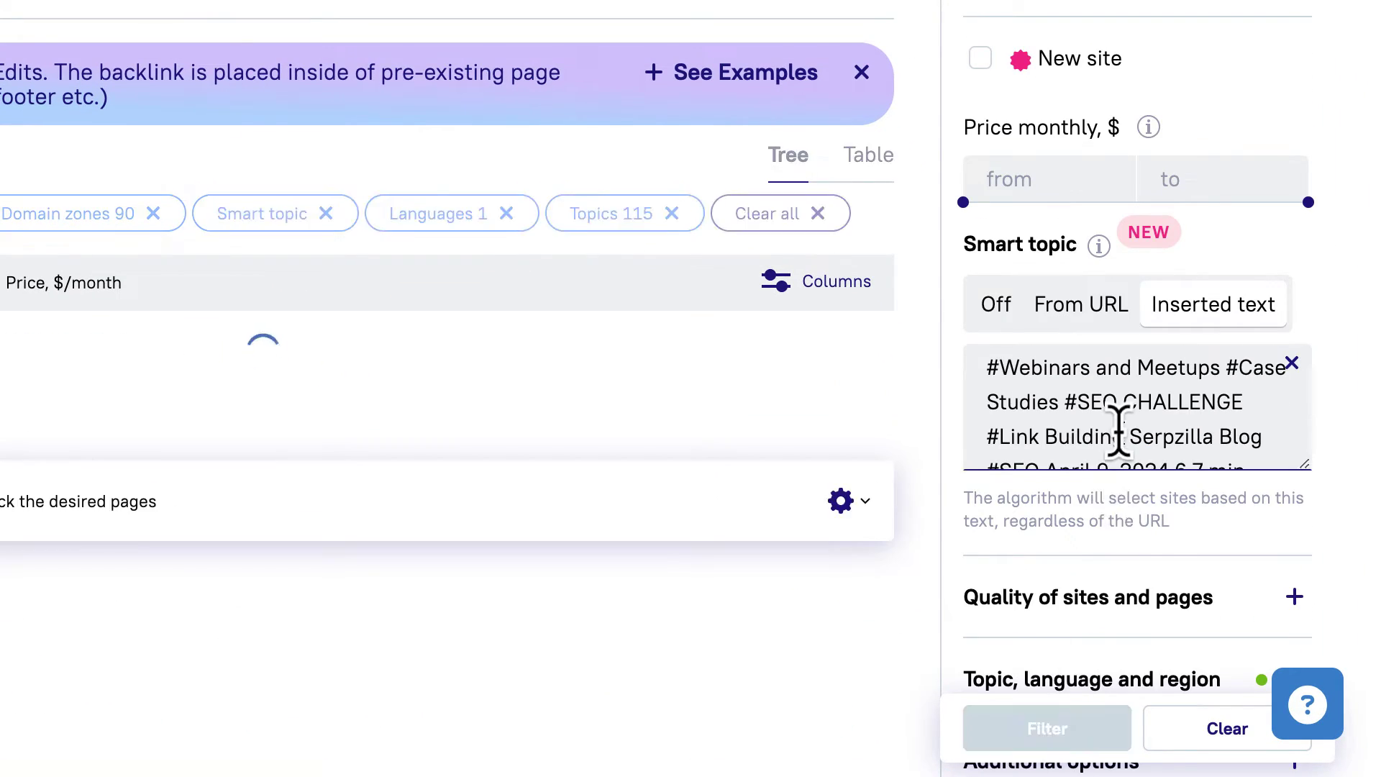
pyautogui.scroll(-10, 884, 490)
pyautogui.scroll(-2, 884, 491)
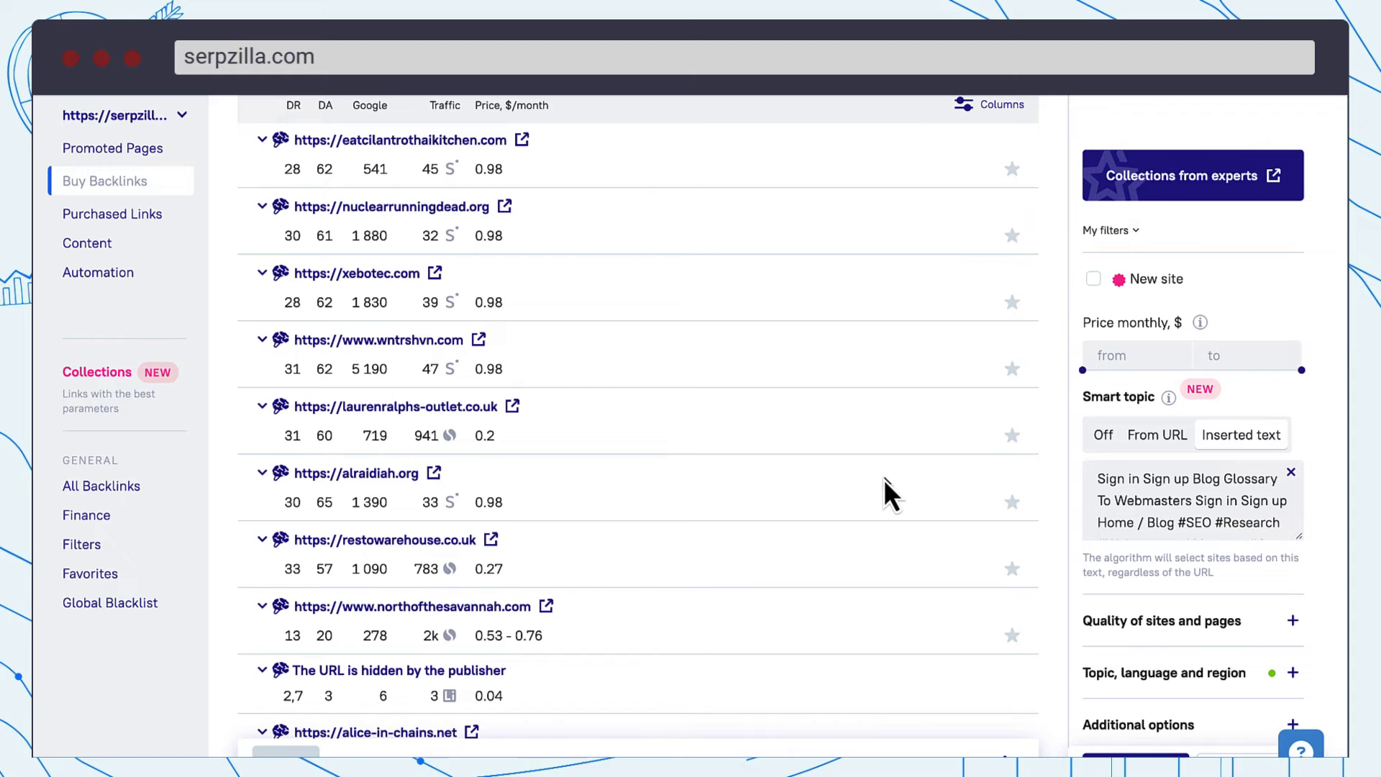
pyautogui.scroll(10, 884, 481)
pyautogui.scroll(-1, 883, 480)
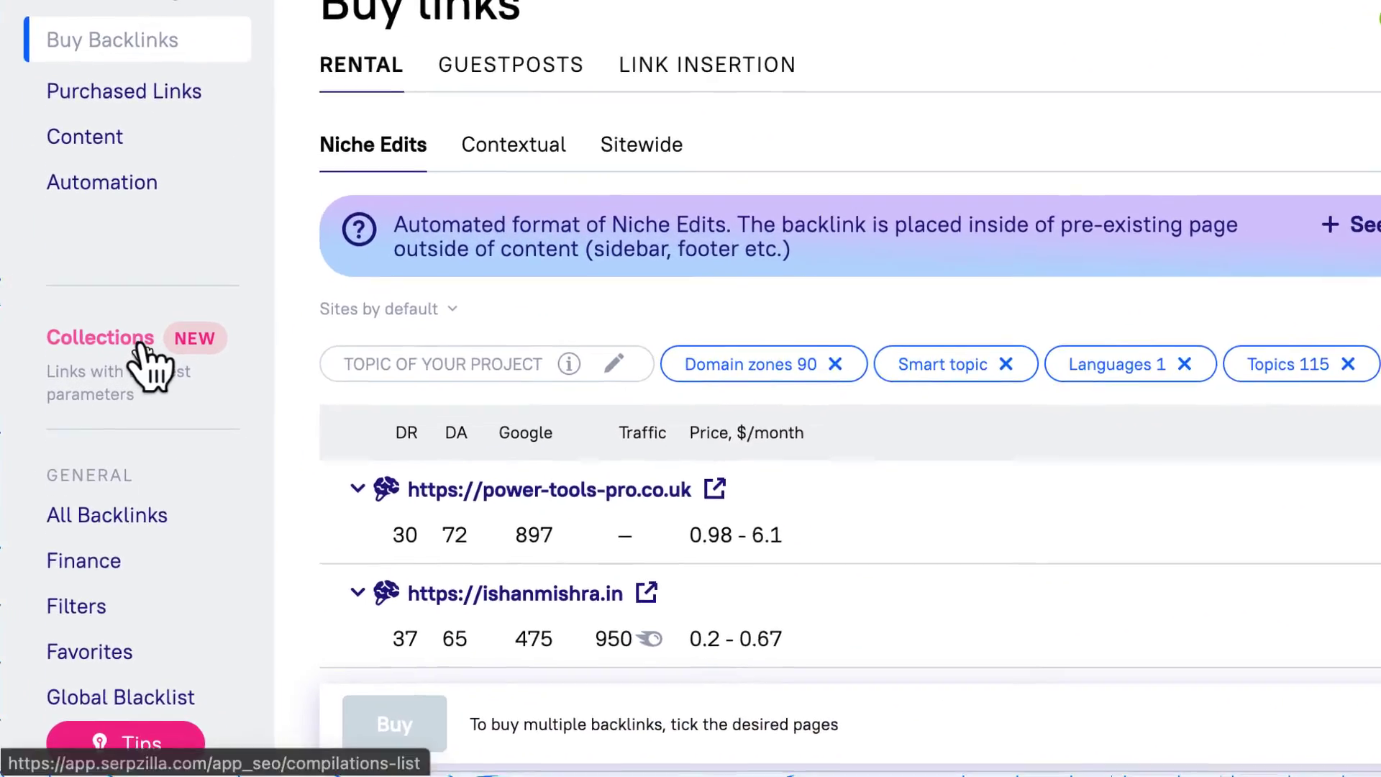
# Step: Load the High DA, low SpamScore collection, showing 1238 guest post sites
pyautogui.click(92, 518)
pyautogui.scroll(-1, 444, 650)
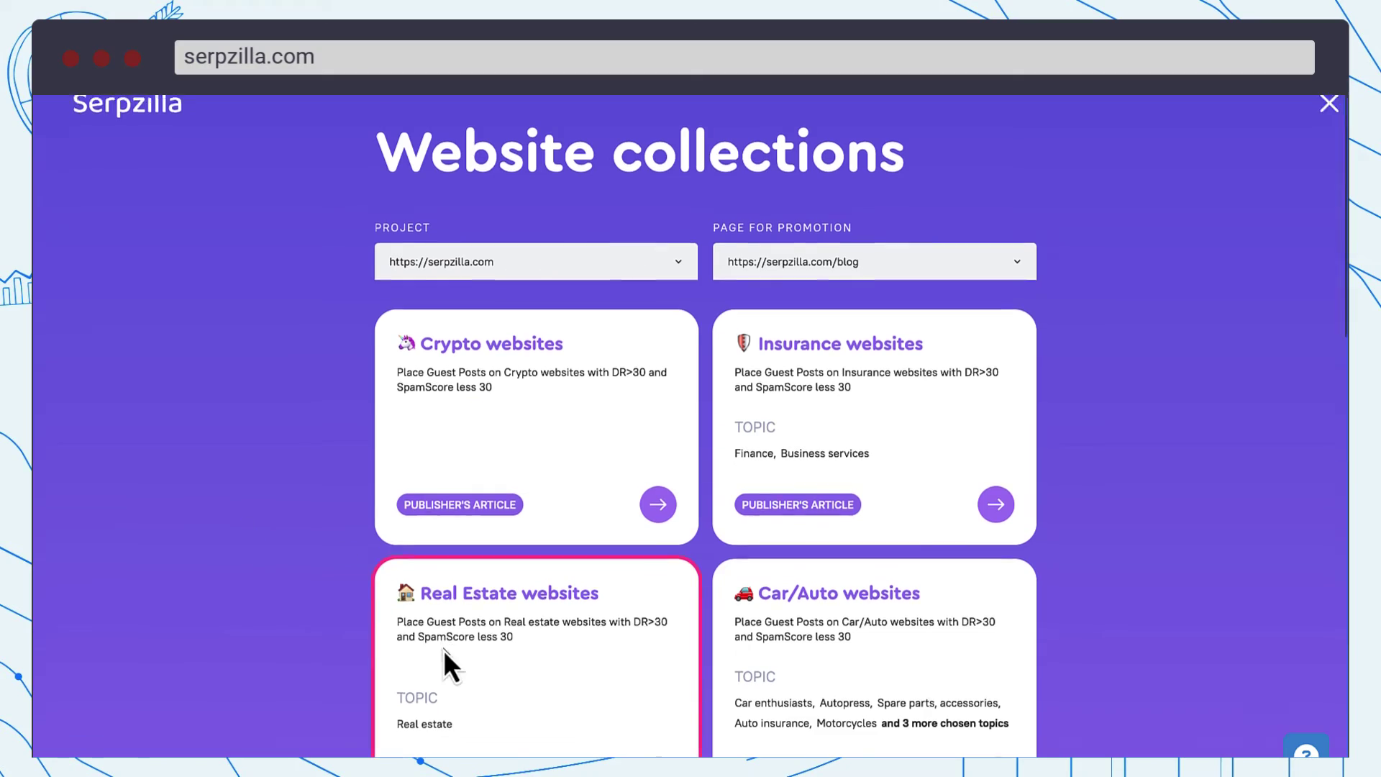
pyautogui.scroll(-3, 444, 650)
pyautogui.scroll(-3, 443, 650)
pyautogui.scroll(-3, 443, 651)
pyautogui.scroll(-3, 443, 650)
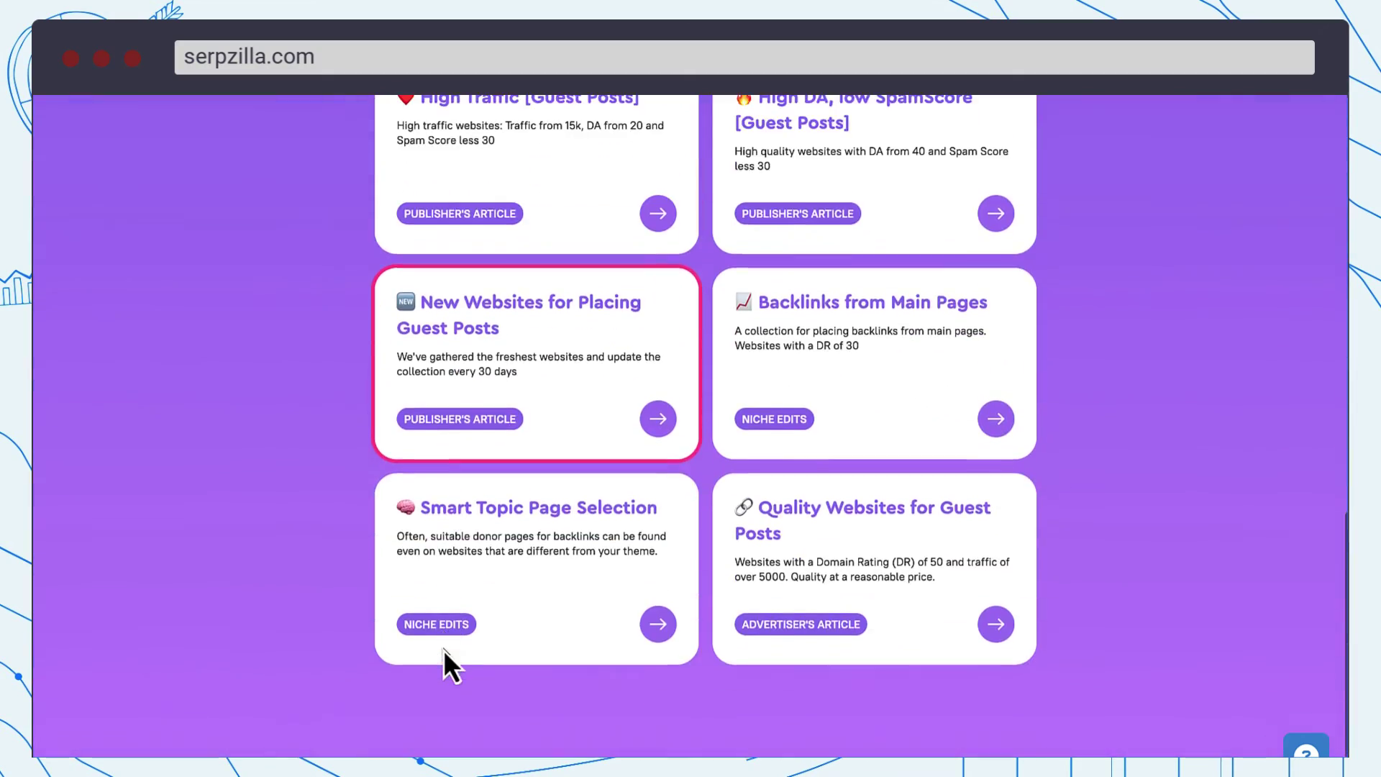
pyautogui.scroll(2, 444, 650)
pyautogui.scroll(3, 443, 650)
pyautogui.scroll(1, 443, 651)
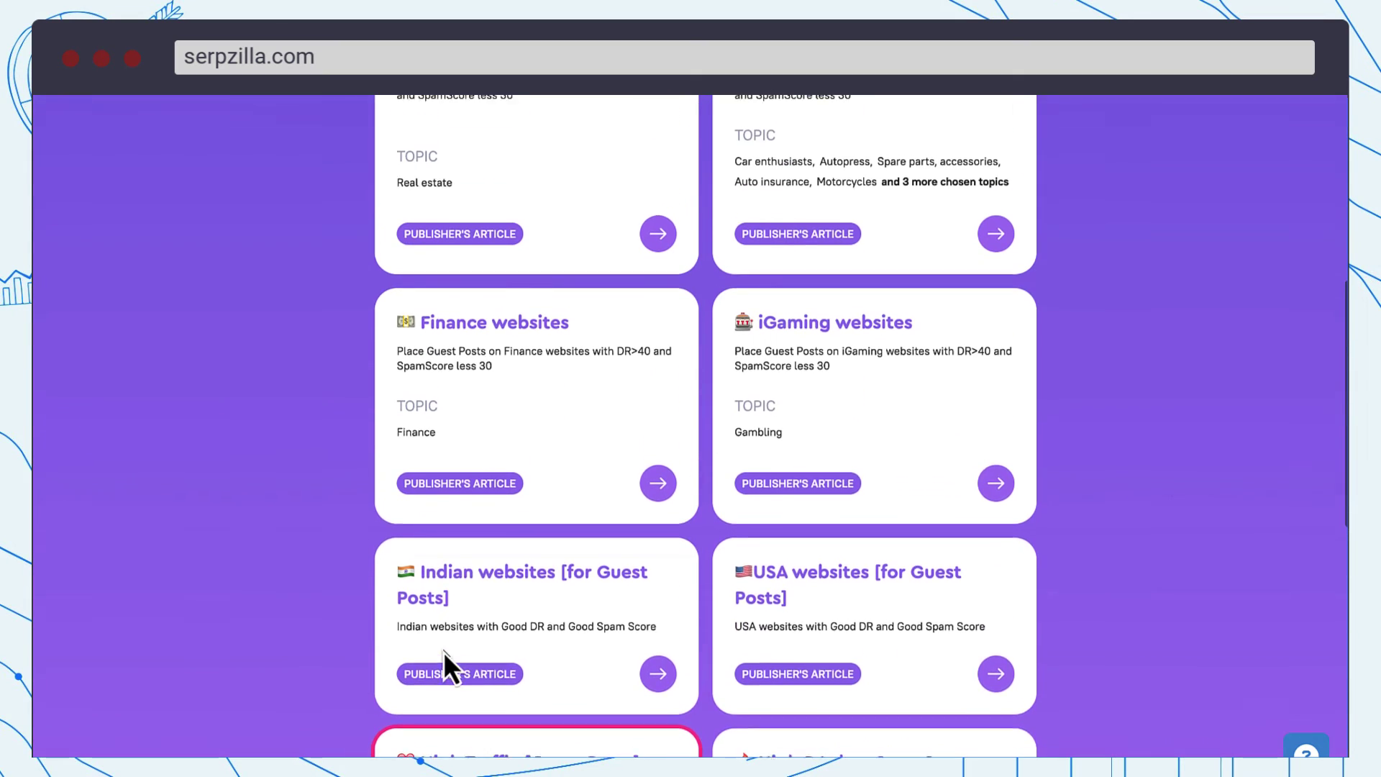
pyautogui.scroll(2, 444, 650)
pyautogui.scroll(2, 444, 651)
pyautogui.scroll(-3, 443, 652)
pyautogui.scroll(-1, 766, 646)
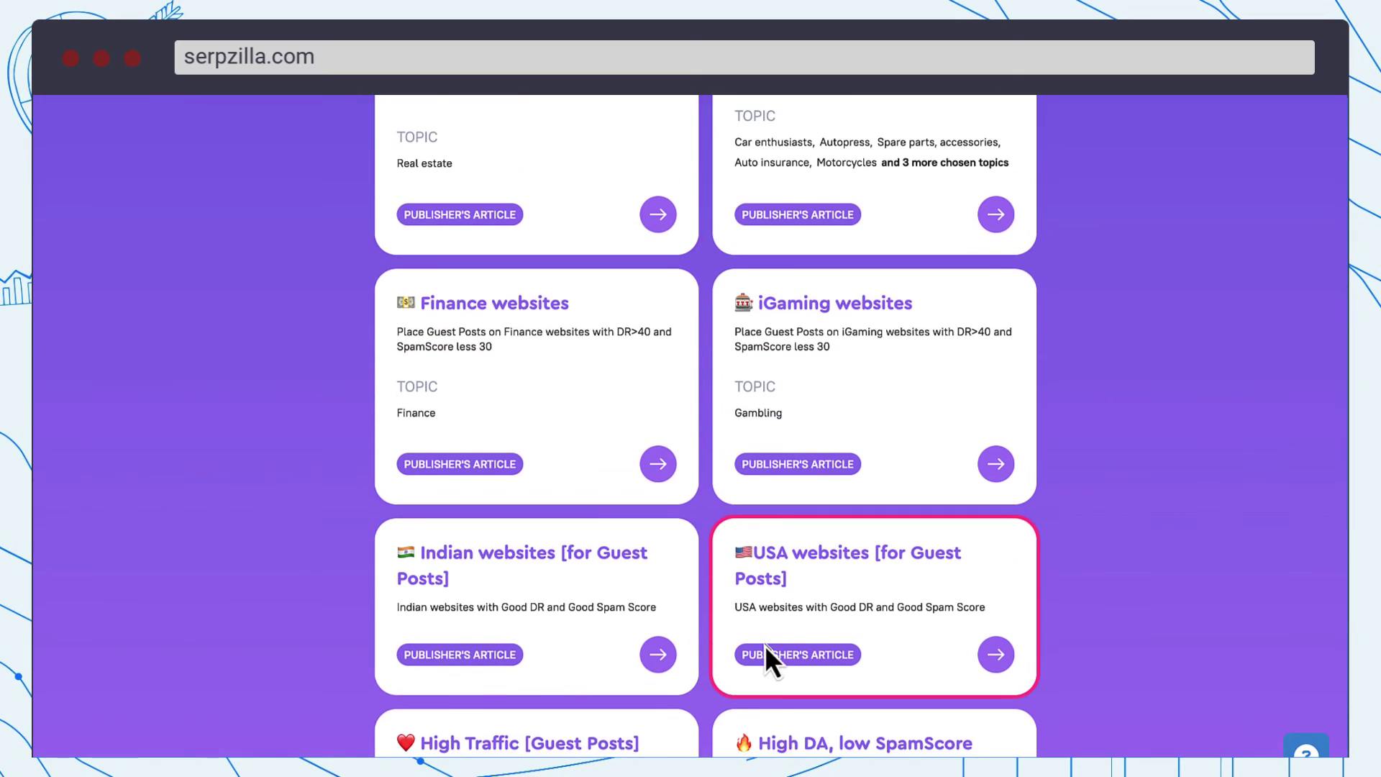
pyautogui.scroll(-2, 986, 654)
pyautogui.click(990, 654)
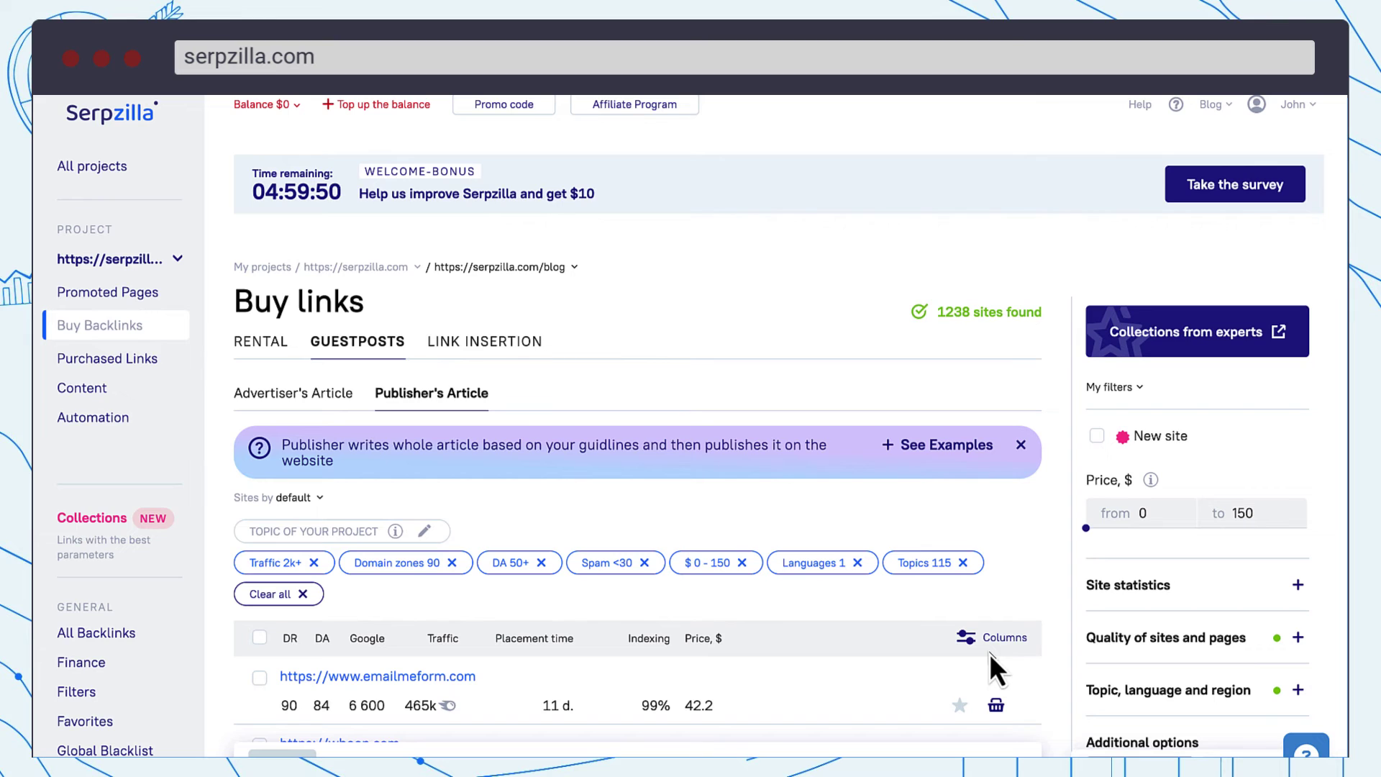
pyautogui.scroll(-3, 990, 653)
pyautogui.scroll(-2, 1002, 654)
pyautogui.scroll(3, 996, 663)
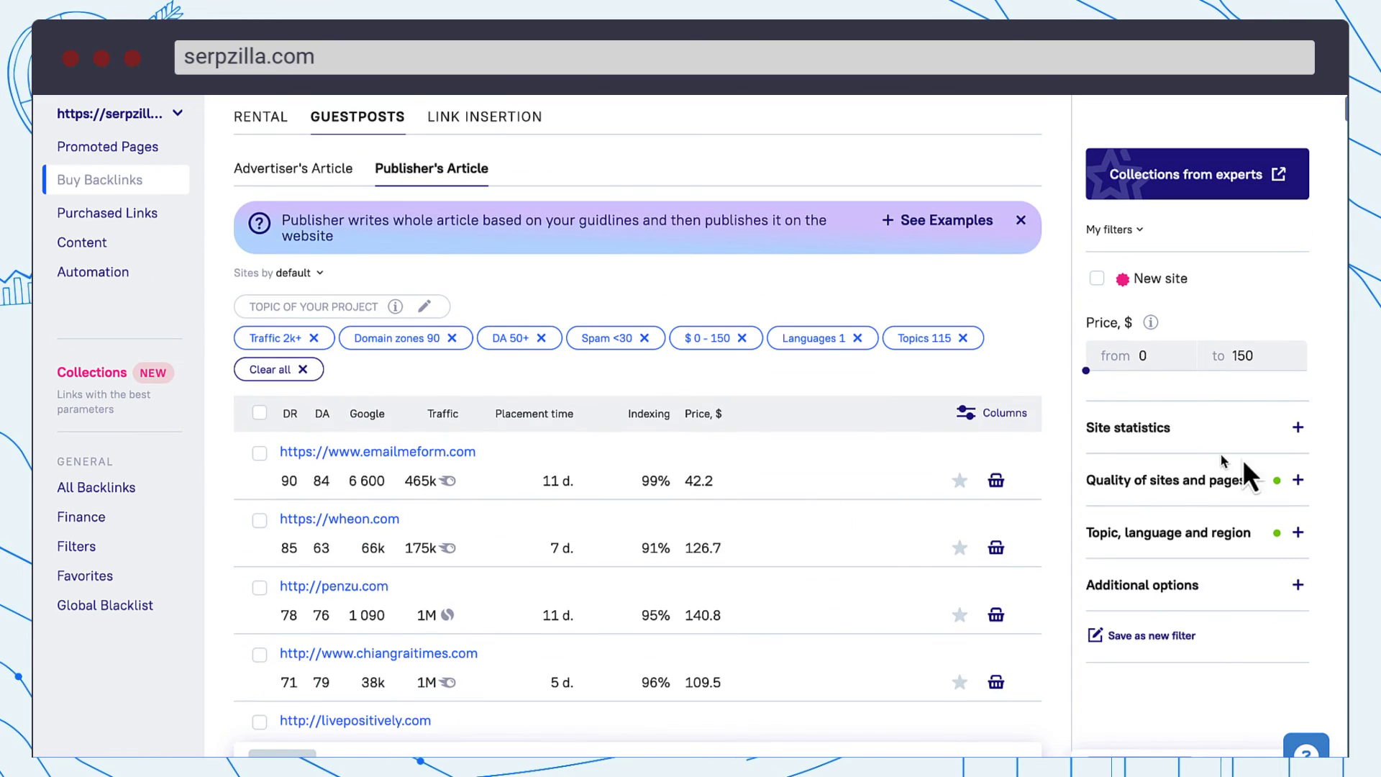
pyautogui.scroll(3, 432, 519)
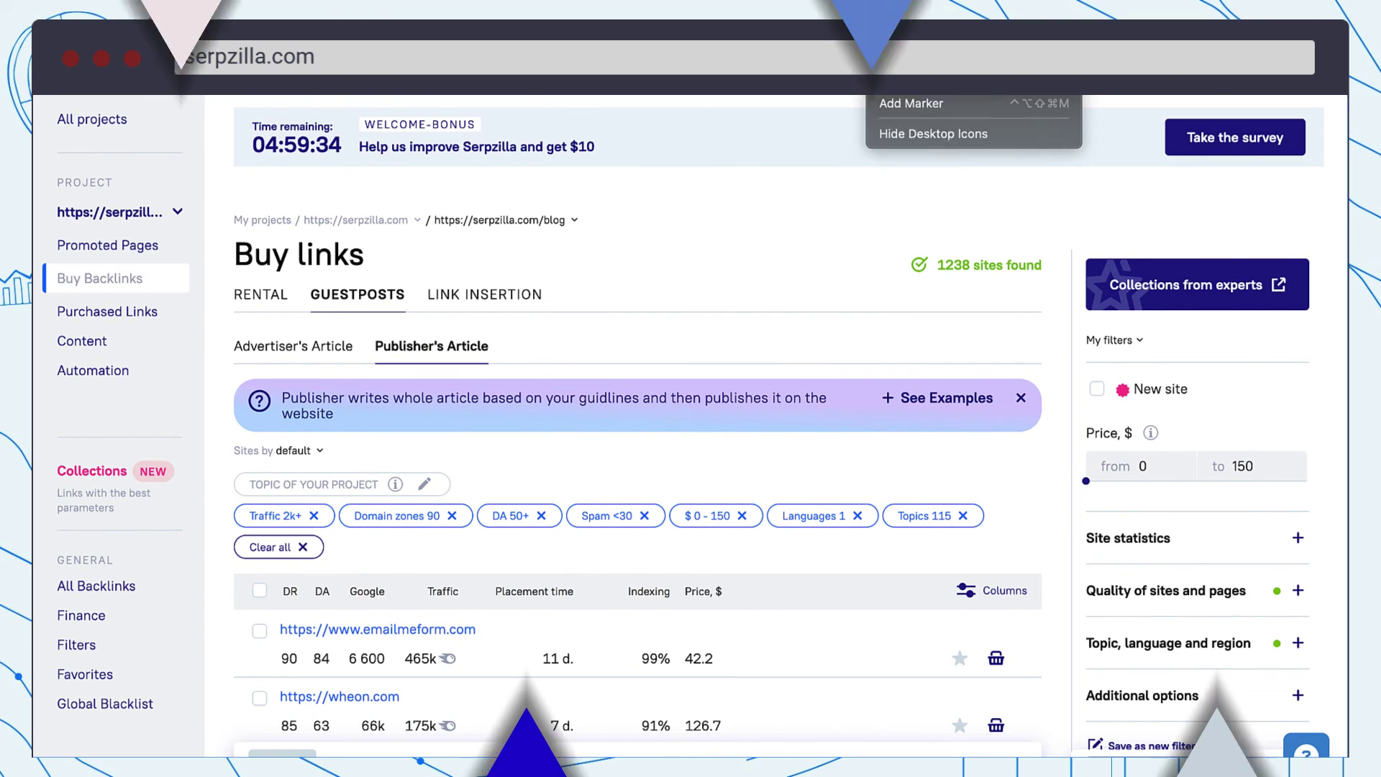